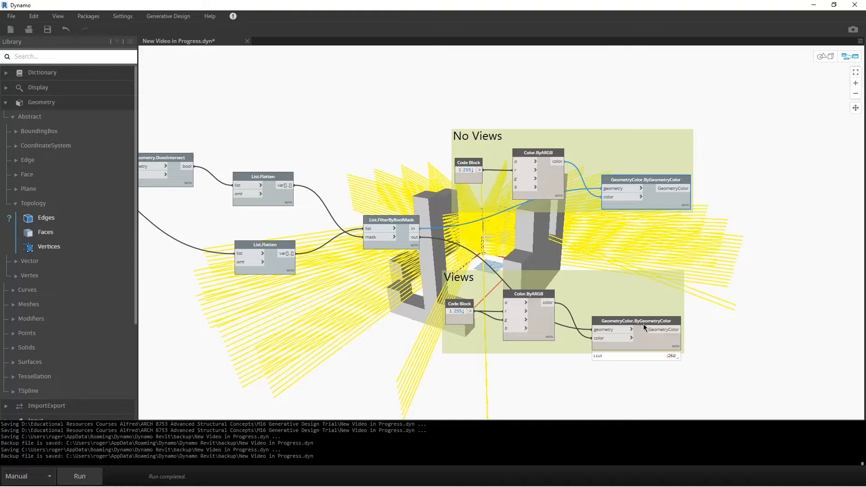
Turn off the geometry preview of the Views group's GeometryColor.ByGeometryColor node and of the Solid.Centroid node in View Vectors.
right_click(644, 322)
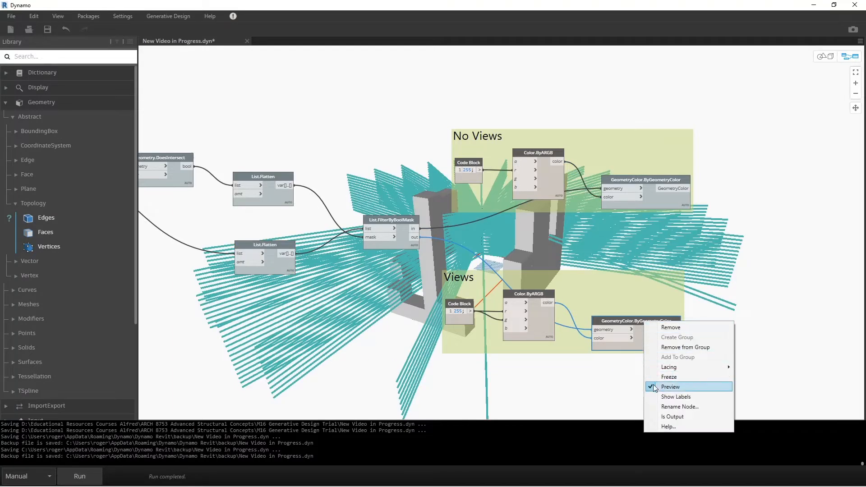
click(670, 387)
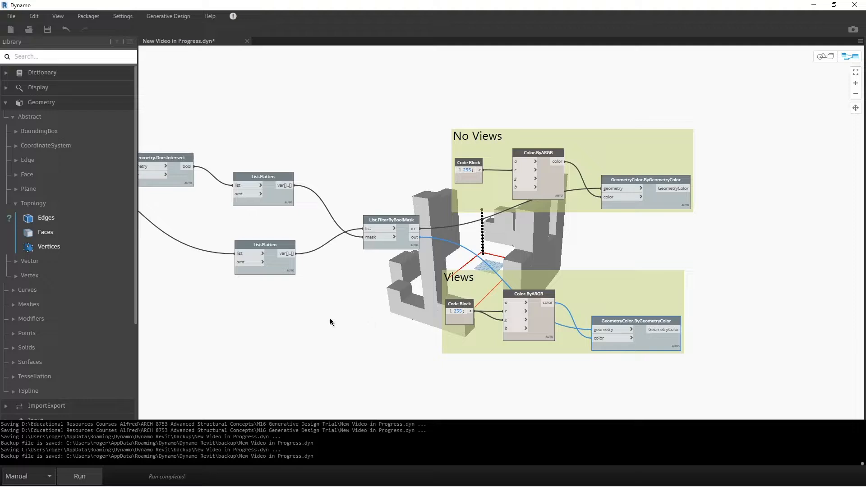
middle_drag(320, 323, 771, 367)
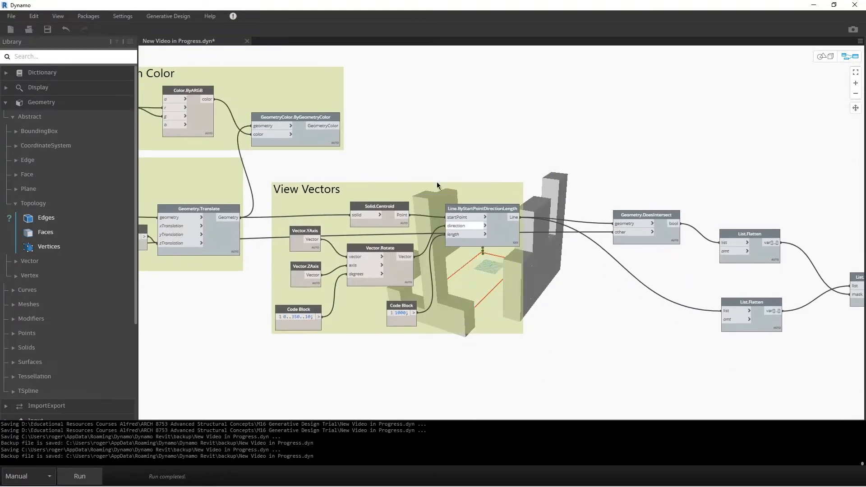
middle_drag(436, 178, 474, 188)
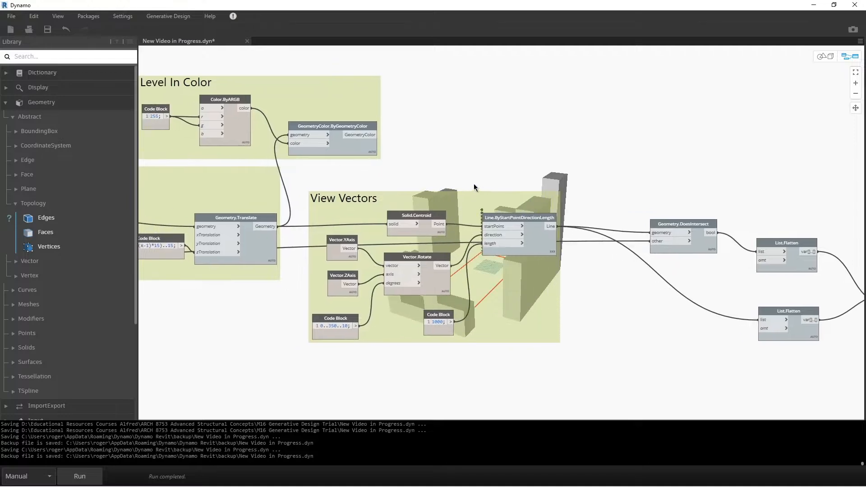
right_click(405, 217)
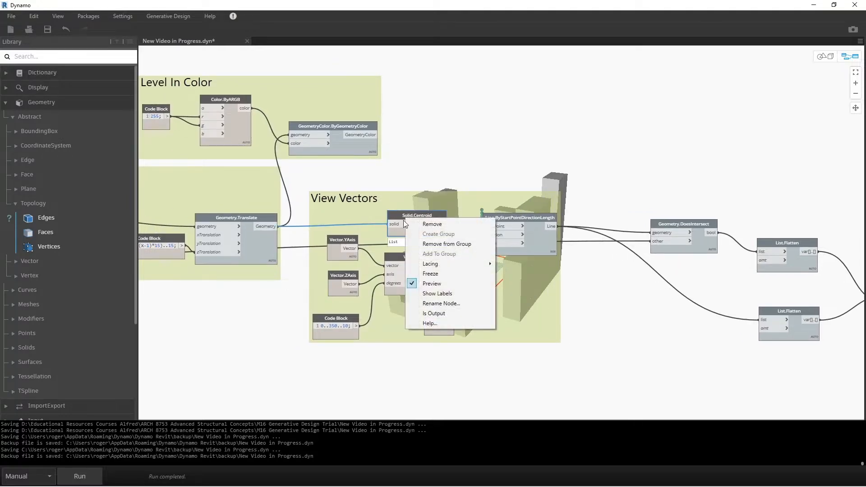
click(413, 284)
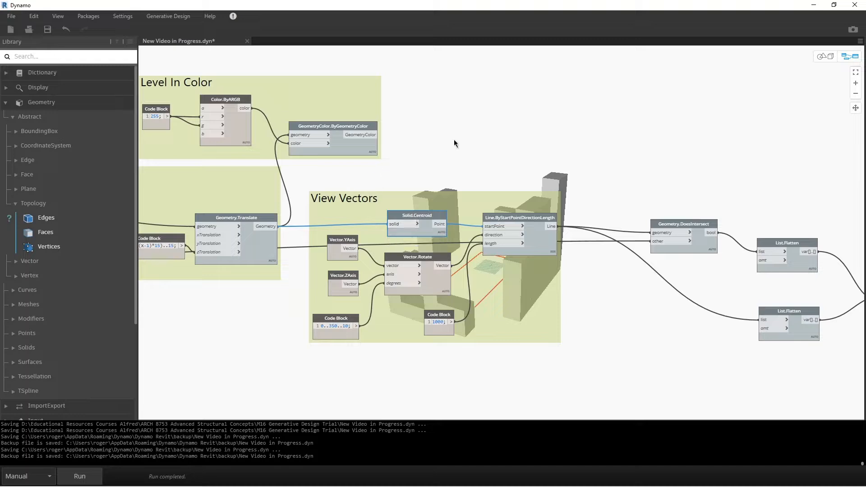
Turn on the geometry preview of the GeometryColor.ByGeometryColor node in the Level In Color group.
middle_drag(447, 134, 552, 158)
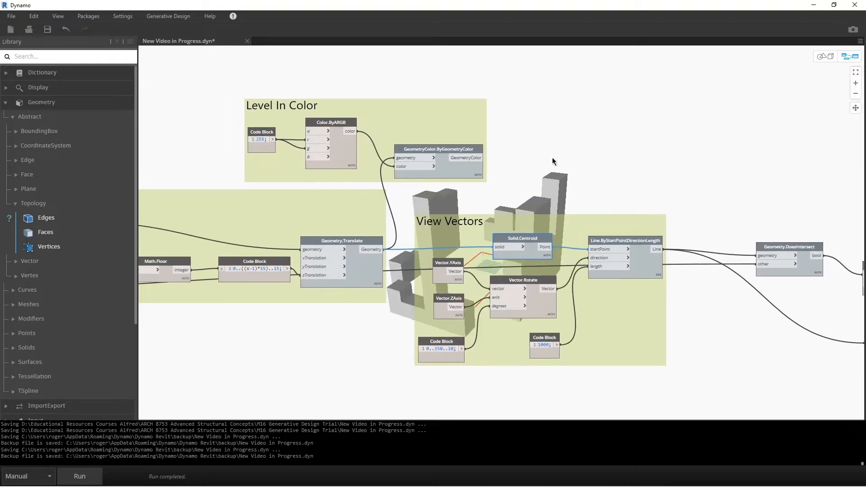
right_click(441, 150)
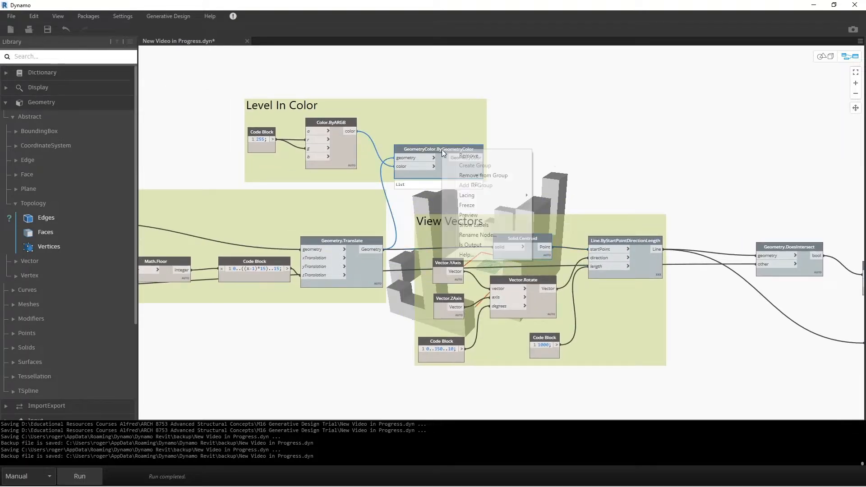
click(466, 215)
click(610, 156)
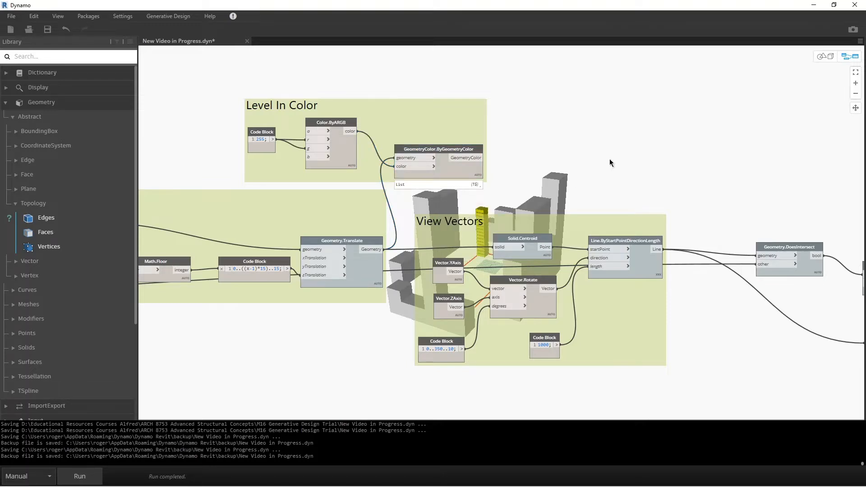
Add a List.Count node and place it in the empty space above the No Views group.
middle_drag(679, 211, 196, 213)
middle_drag(521, 296, 467, 256)
mouse_move(467, 267)
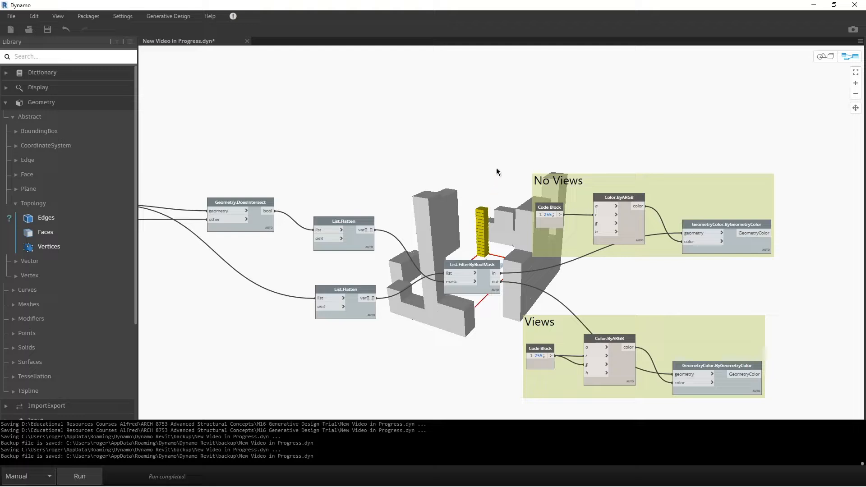
right_click(490, 112)
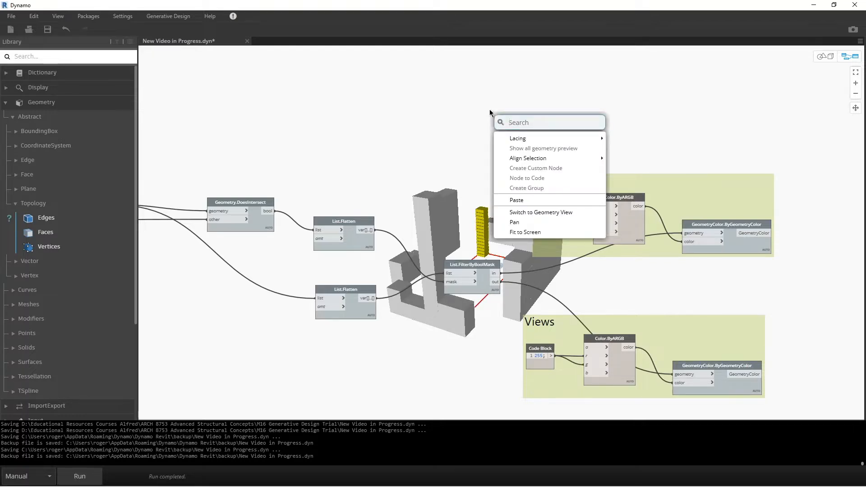
text(lis)
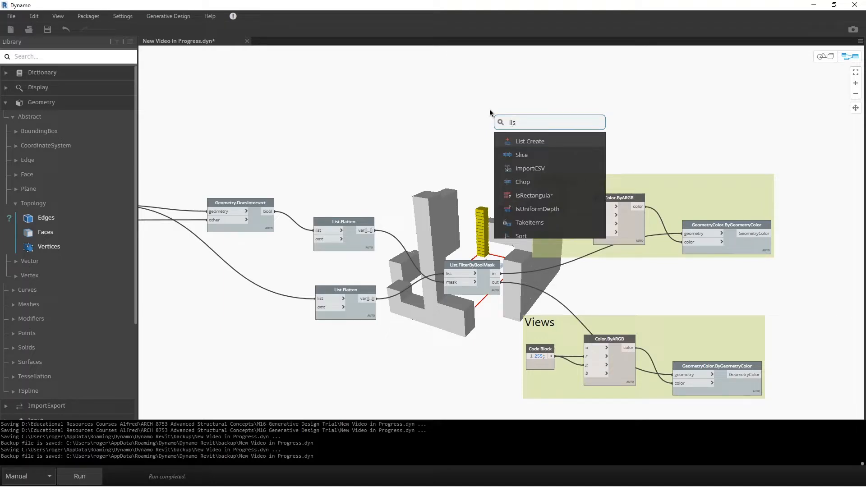
text(t.c)
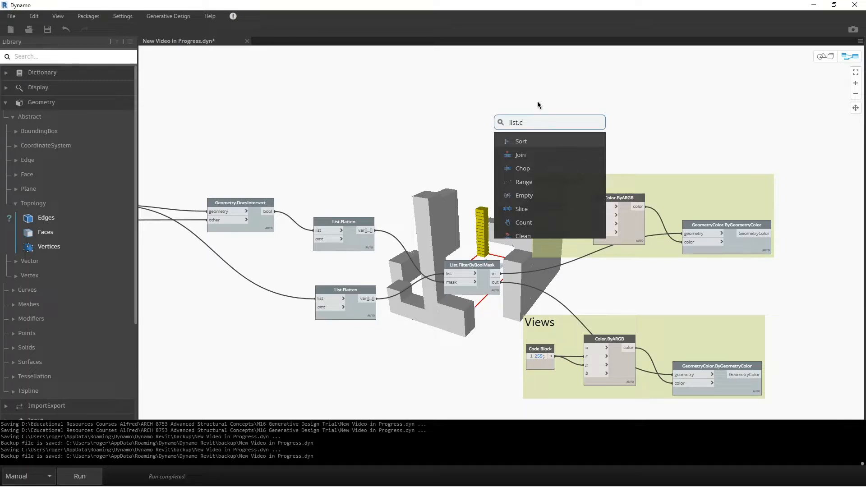
click(525, 222)
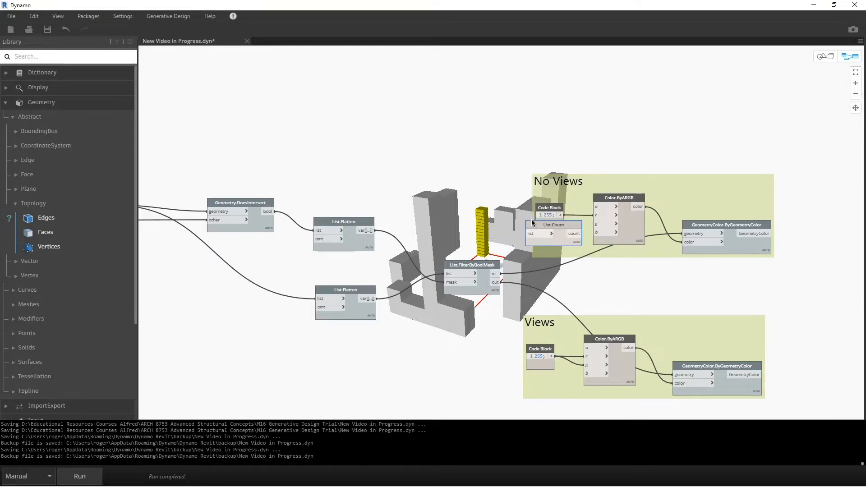
drag(537, 223, 586, 140)
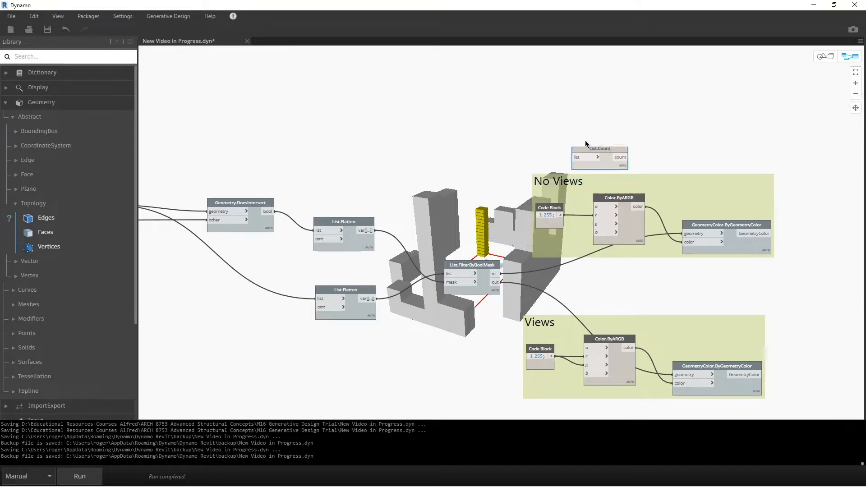
Connect the out output of List.FilterByBoolMask to the list input of List.Count and run the graph.
click(498, 283)
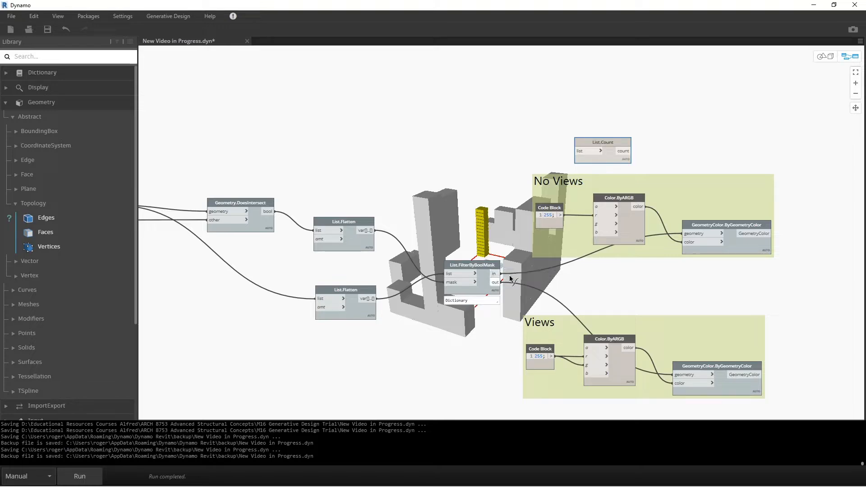
click(580, 151)
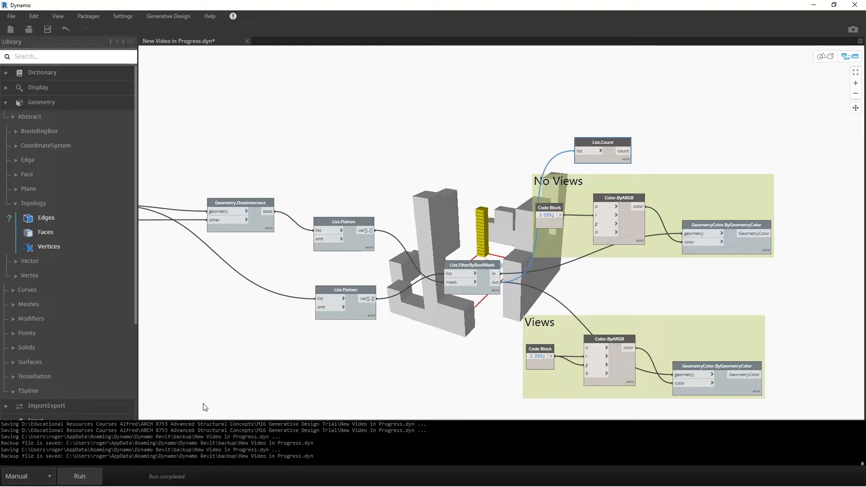
click(85, 476)
mouse_move(626, 158)
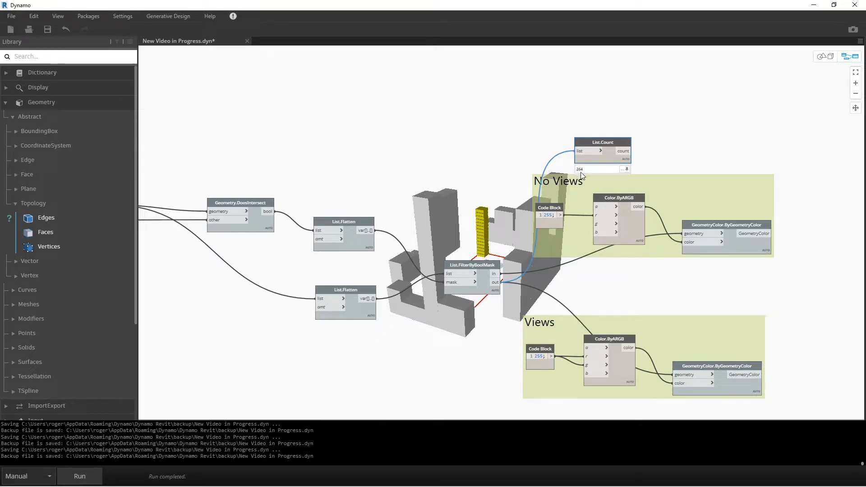
click(503, 137)
Move the List.Count node farther from the No Views group and save the graph.
drag(599, 140, 631, 121)
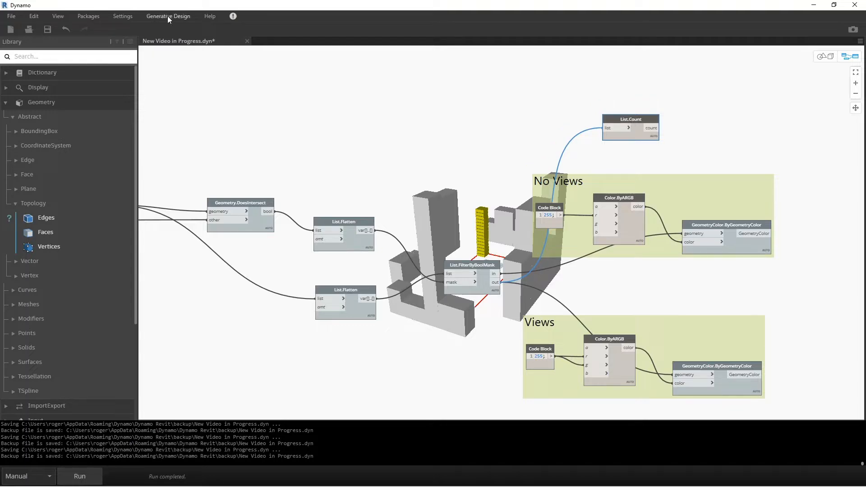
click(47, 29)
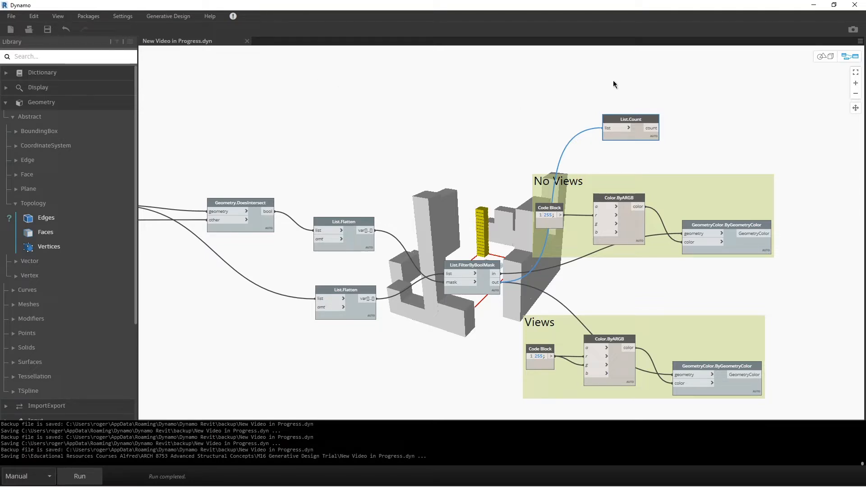
Mark the List.Count node as an output with the Is Output option.
mouse_move(624, 121)
right_click(617, 122)
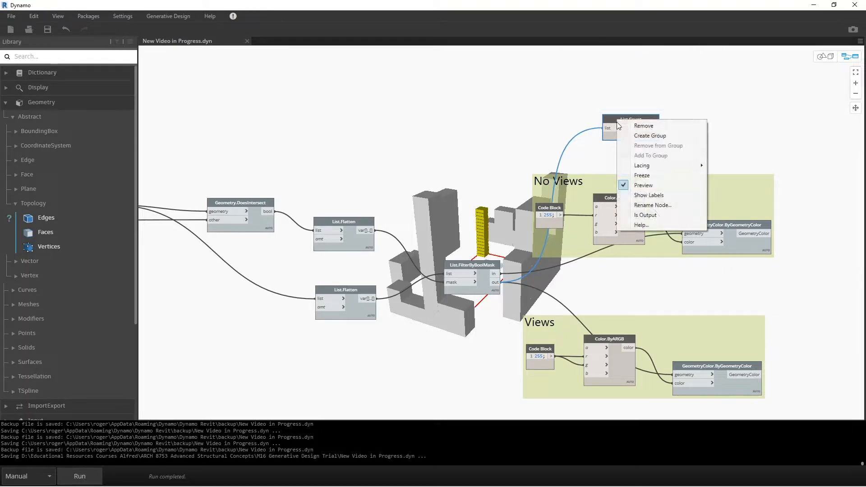
click(644, 215)
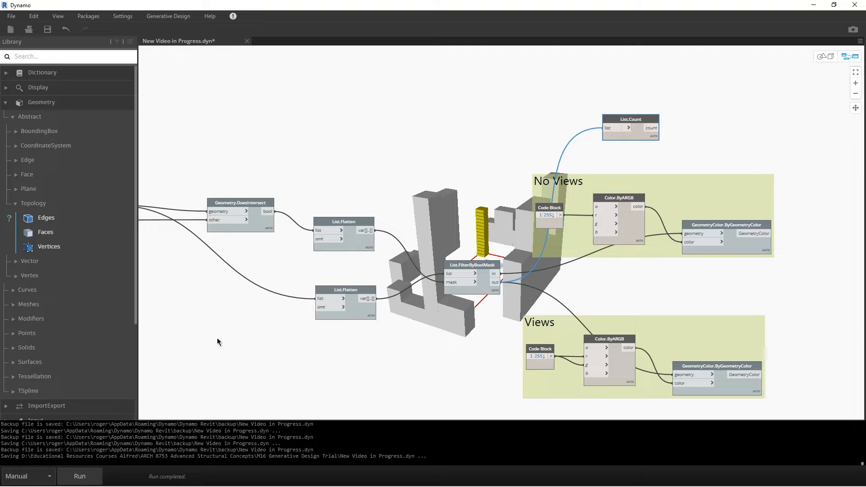
Check the Is Output setting of the Math.Floor node in the Build Floors group.
middle_drag(202, 305, 744, 324)
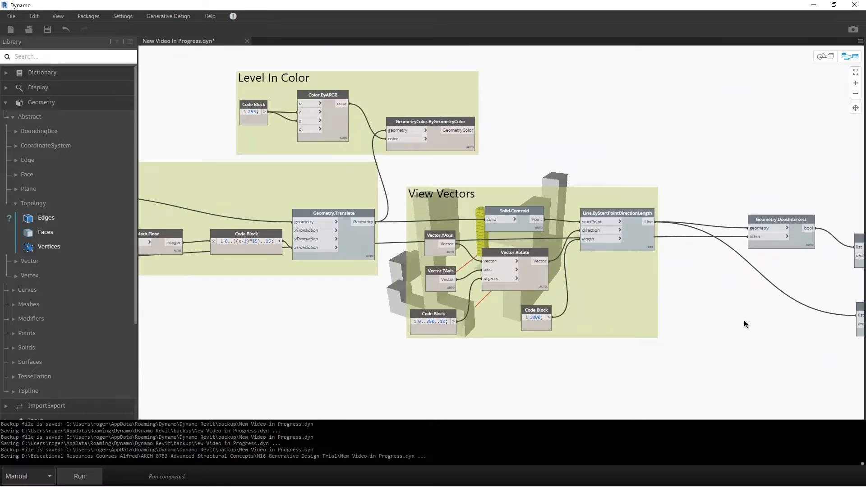
middle_drag(204, 290, 537, 302)
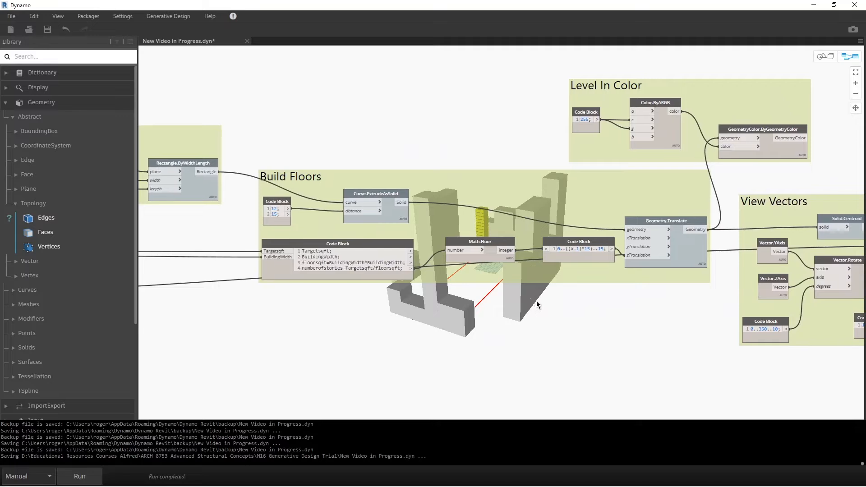
mouse_move(492, 244)
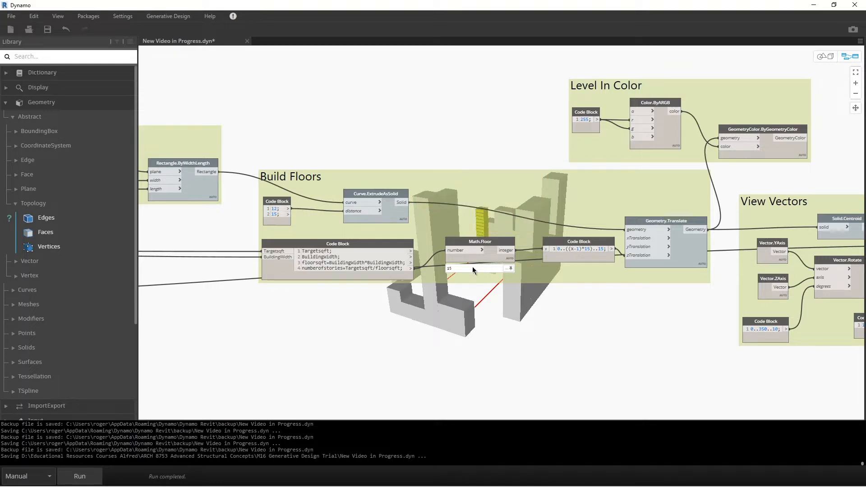
right_click(499, 245)
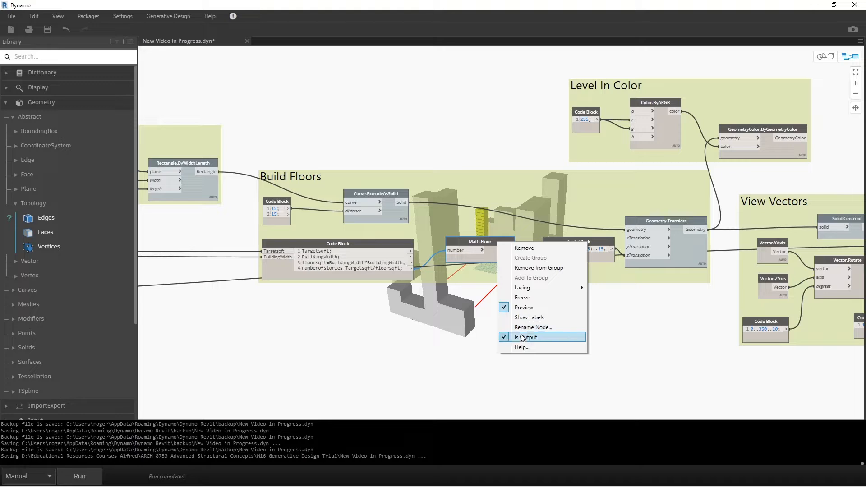
click(340, 368)
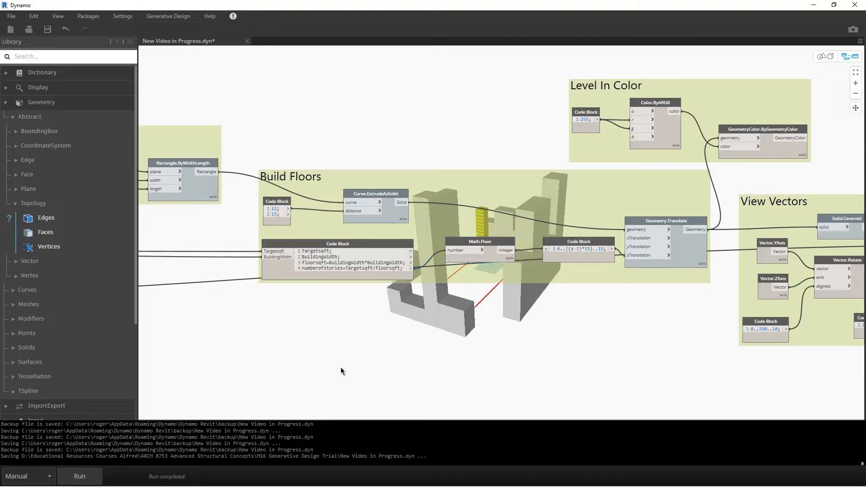
Check the Is Input settings of the IN_U and IN_V sliders in the Site as UV Space group.
middle_drag(268, 313, 787, 348)
middle_drag(233, 240, 573, 293)
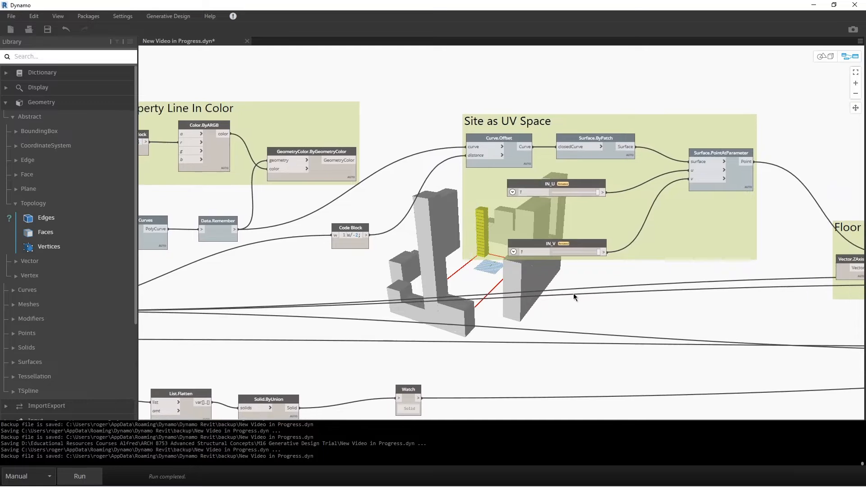
right_click(527, 185)
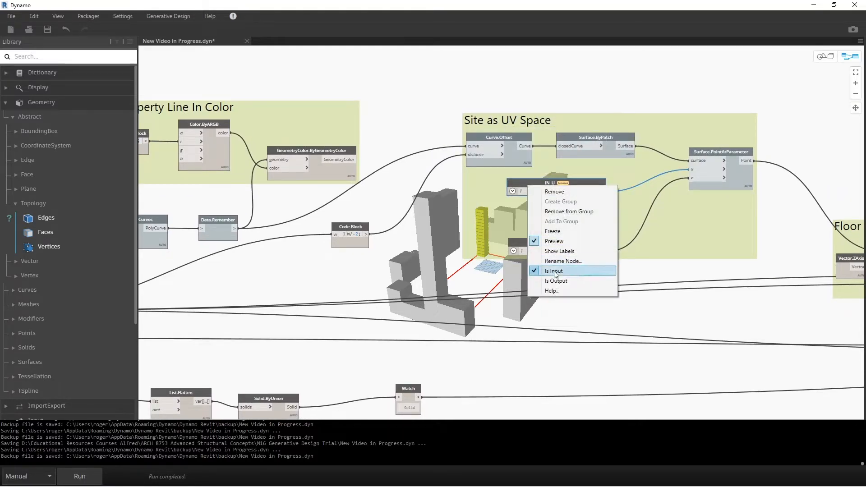
click(711, 263)
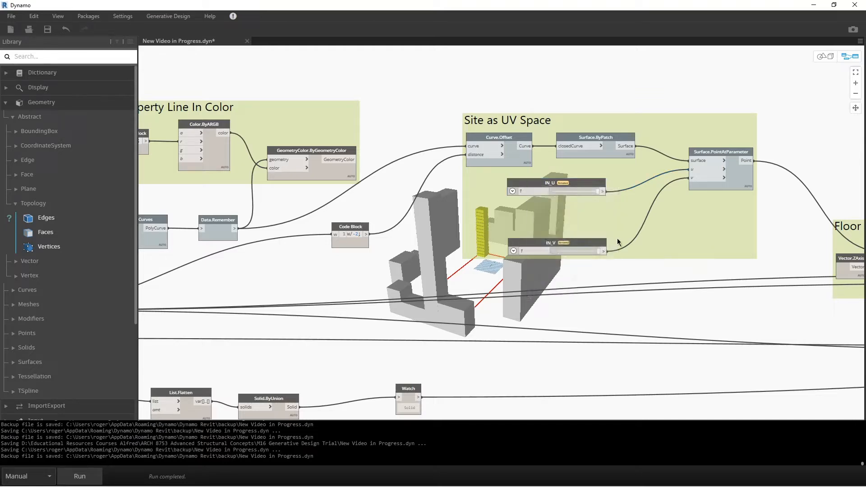
right_click(595, 243)
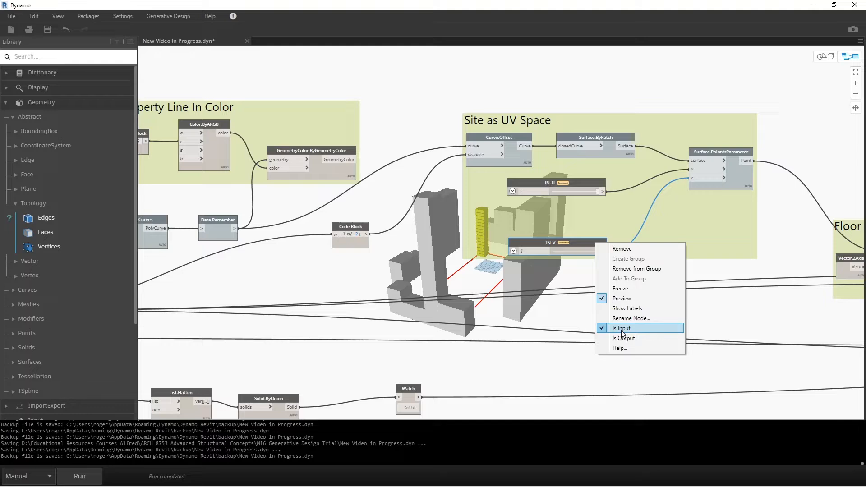
click(335, 349)
Switch the Is Input option of the Number Slider above the Target Sqft node off and back on.
middle_drag(313, 320, 461, 334)
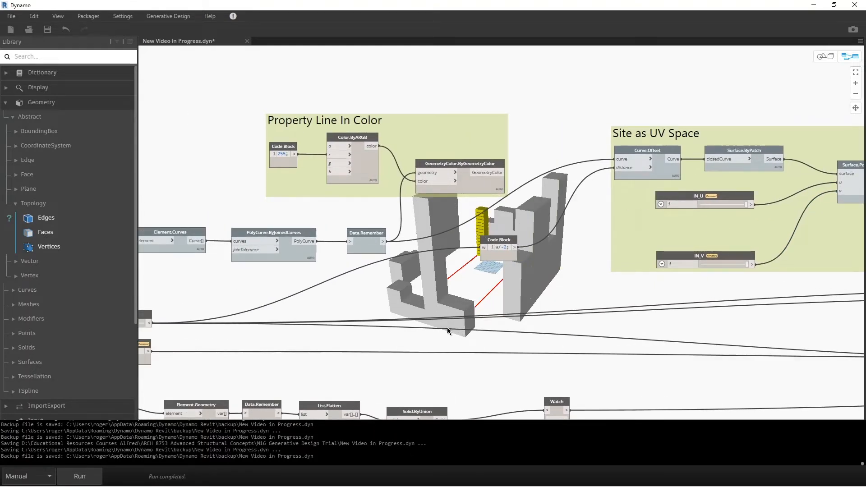
scroll(250, 331, down, 2)
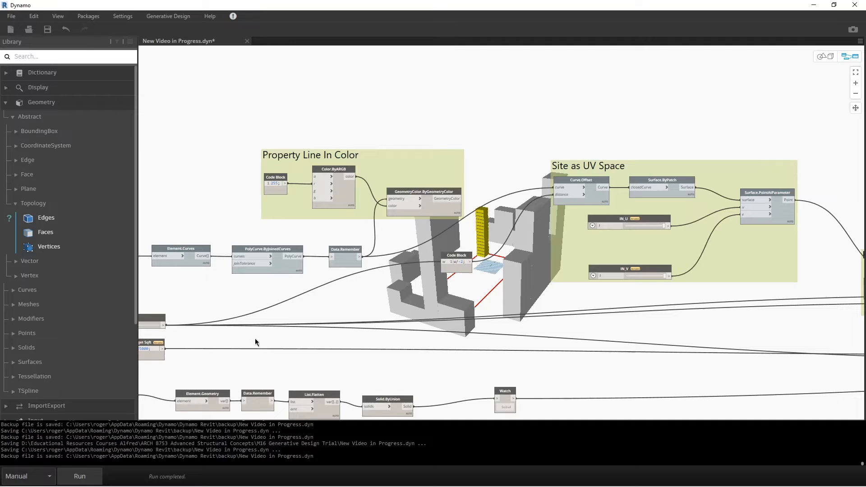
middle_drag(257, 359, 480, 344)
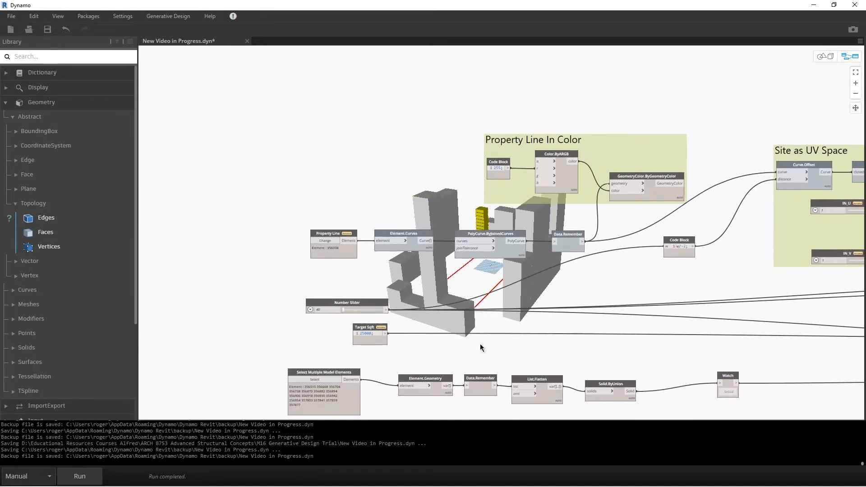
click(369, 304)
right_click(369, 307)
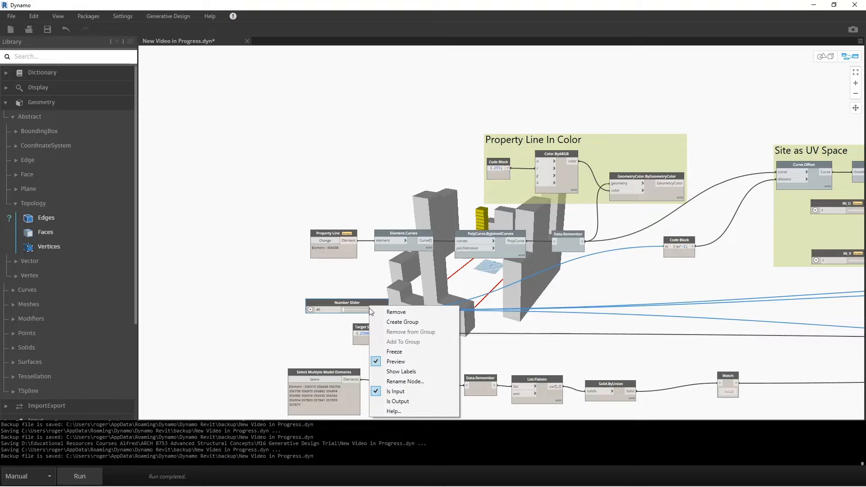
click(392, 394)
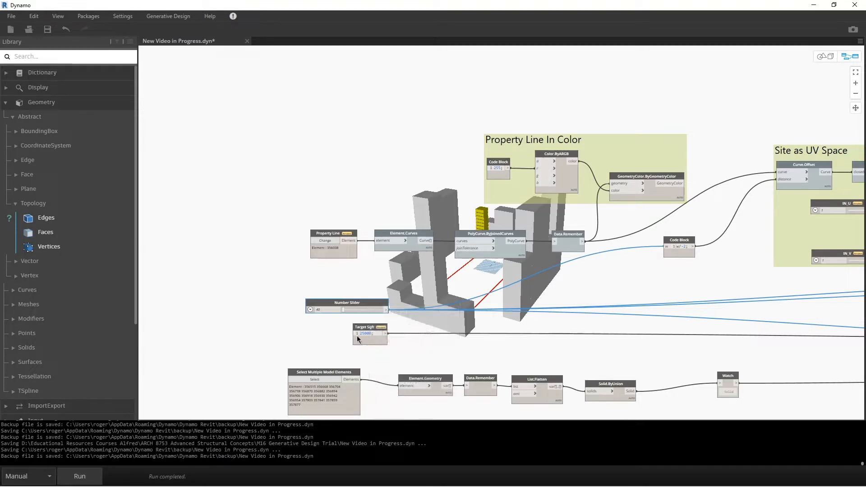
right_click(341, 305)
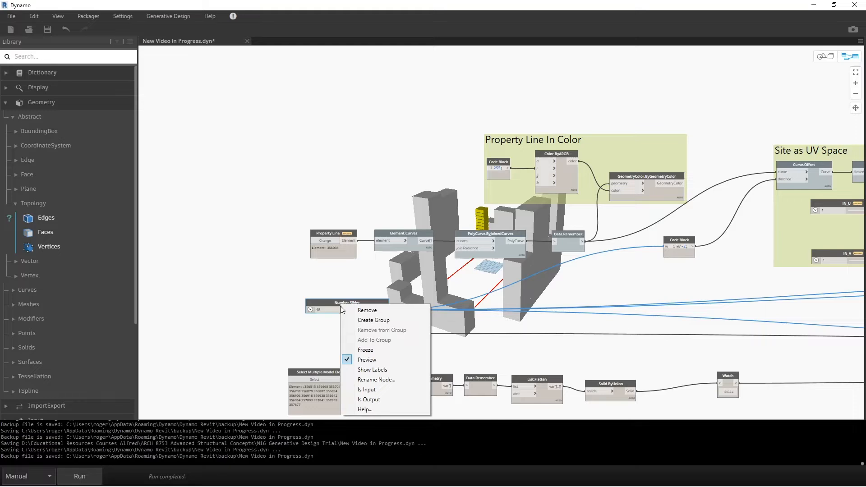
click(372, 390)
click(558, 86)
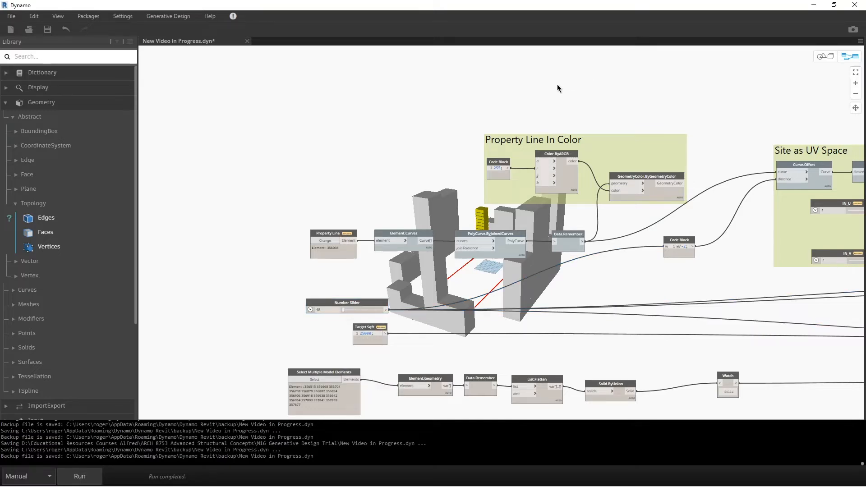
scroll(675, 218, down, 8)
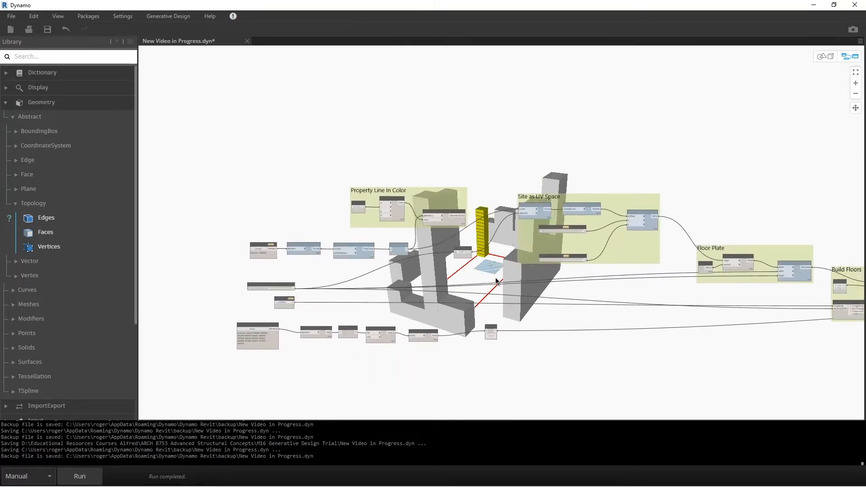
middle_drag(605, 328, 486, 319)
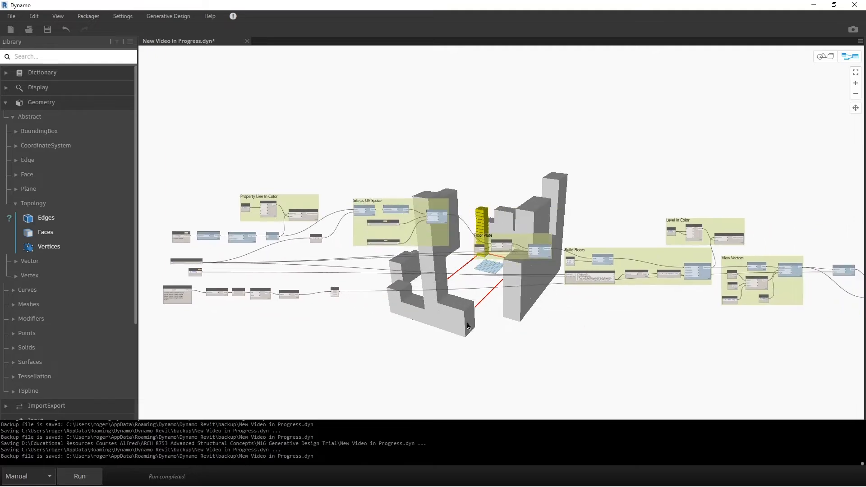
scroll(485, 323, down, 3)
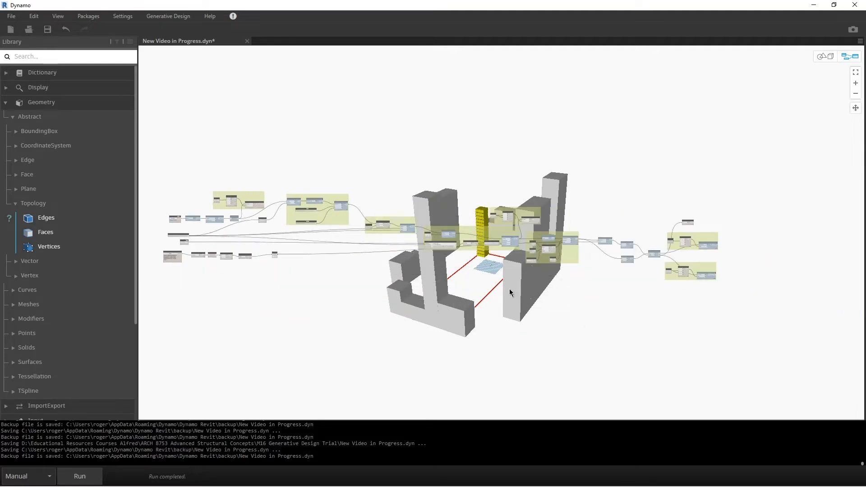
scroll(489, 293, up, 3)
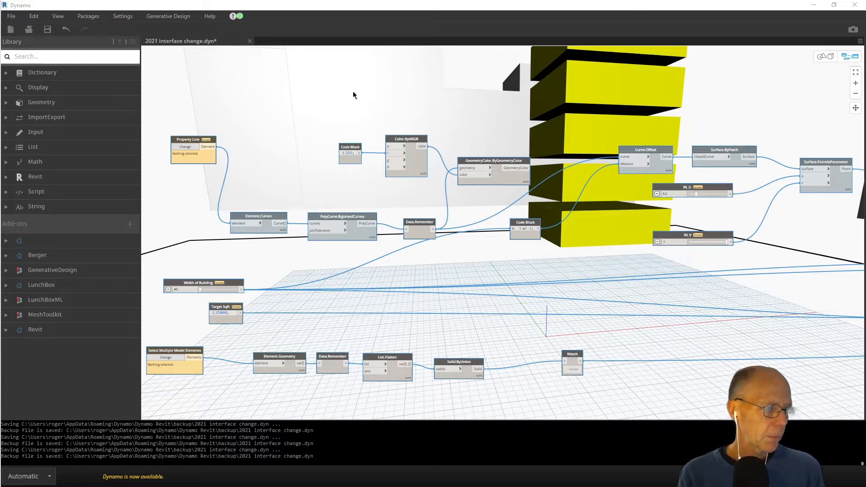
In the Generative Design Tools, describe the study type as "Test for Video" and add the Desktop's Grenfell Tower fire picture as its image.
click(174, 15)
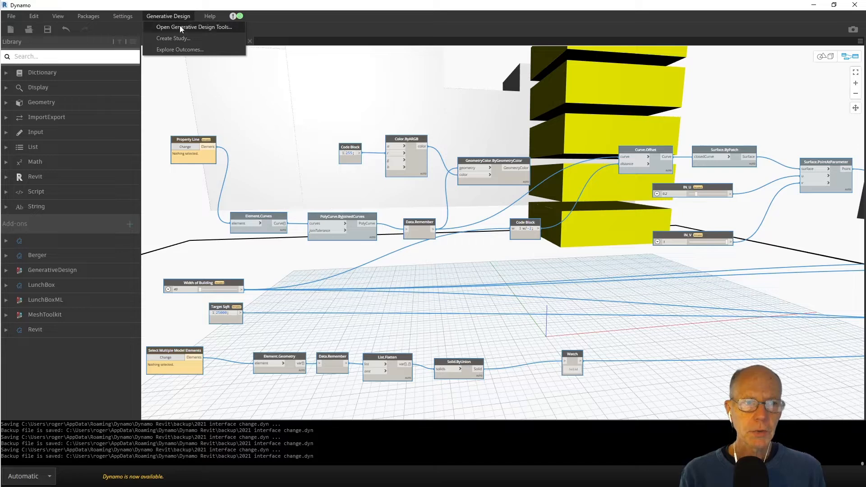
click(179, 28)
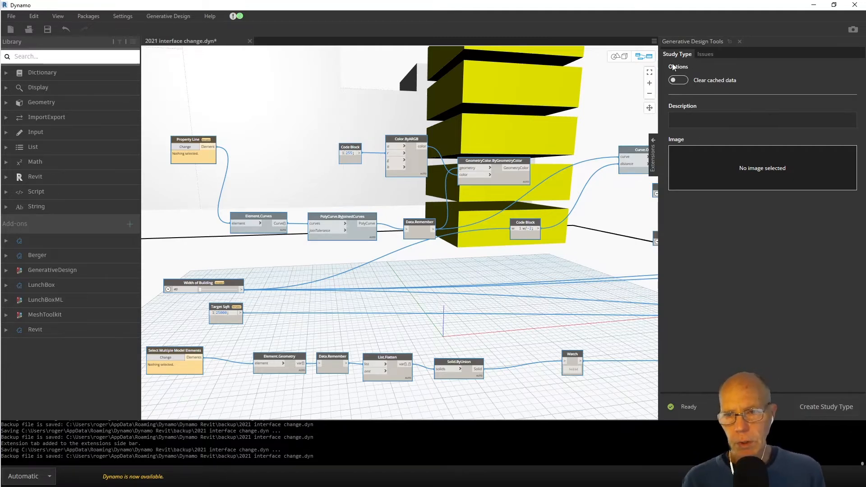
click(683, 118)
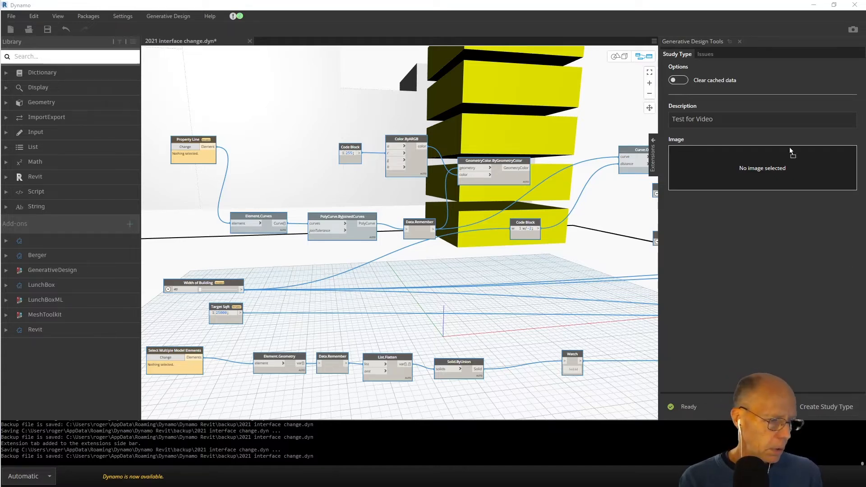
drag(789, 147, 720, 173)
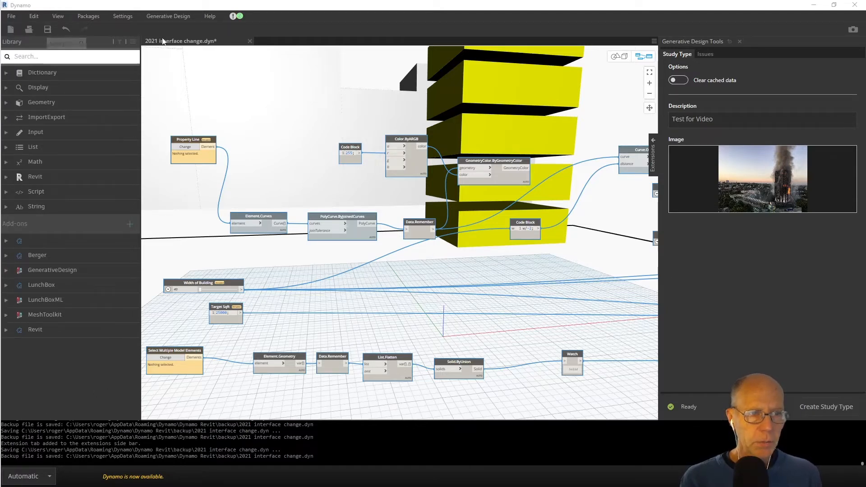
Save the graph and create its study type, checking the 2021 interface change.Dependencies folder on the Desktop.
click(47, 30)
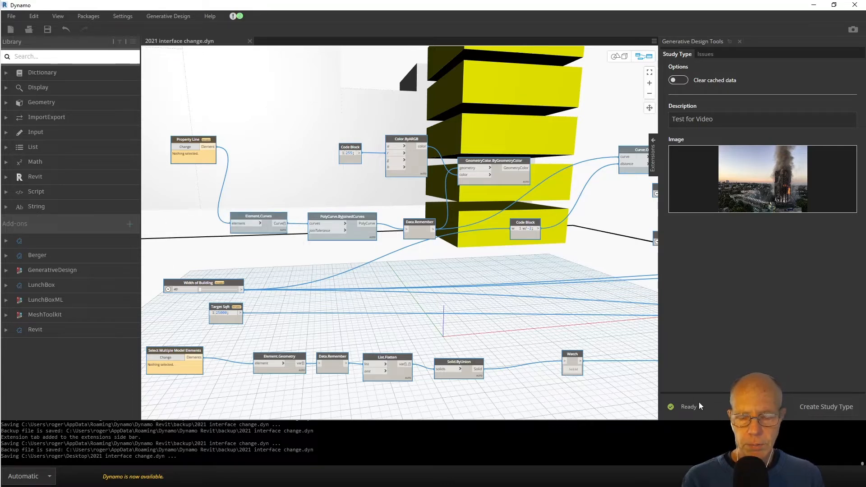
click(818, 405)
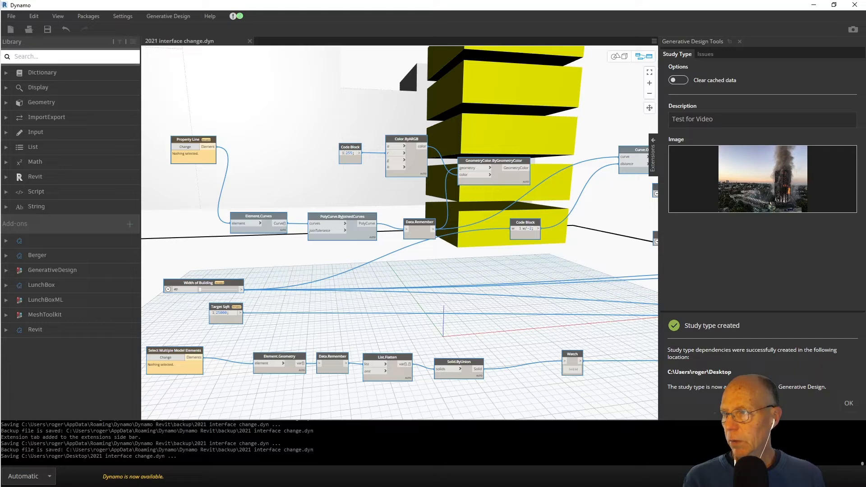
drag(865, 388, 363, 126)
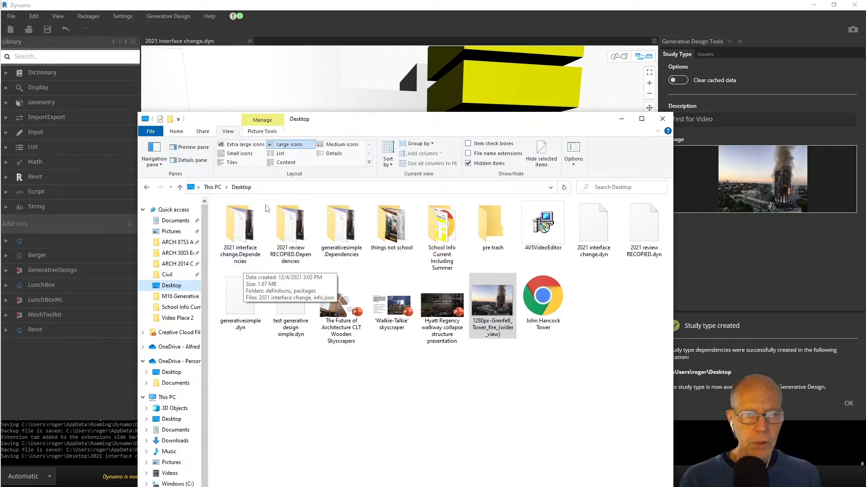
drag(335, 126, 865, 239)
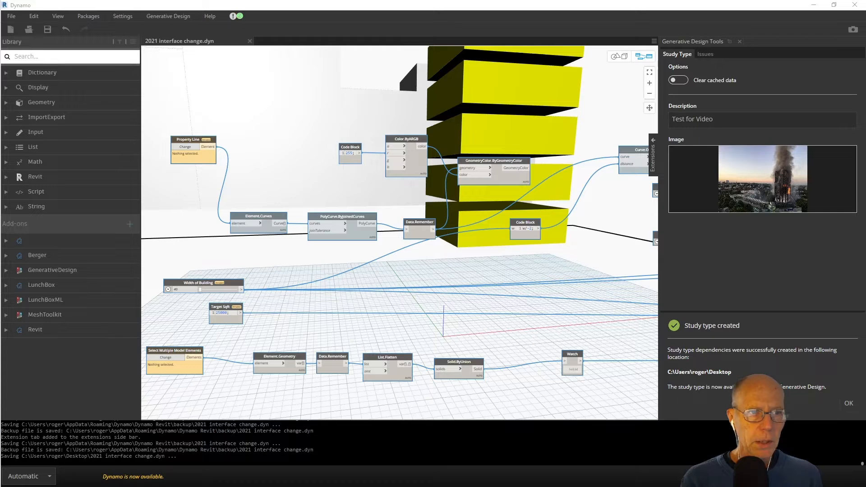
Start a new generative design study and switch the study type folder to Autodesk Samples.
click(163, 16)
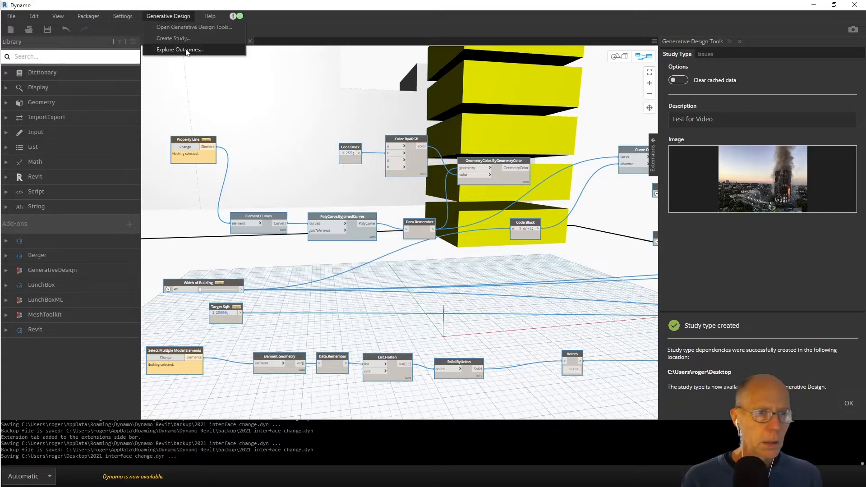
click(174, 40)
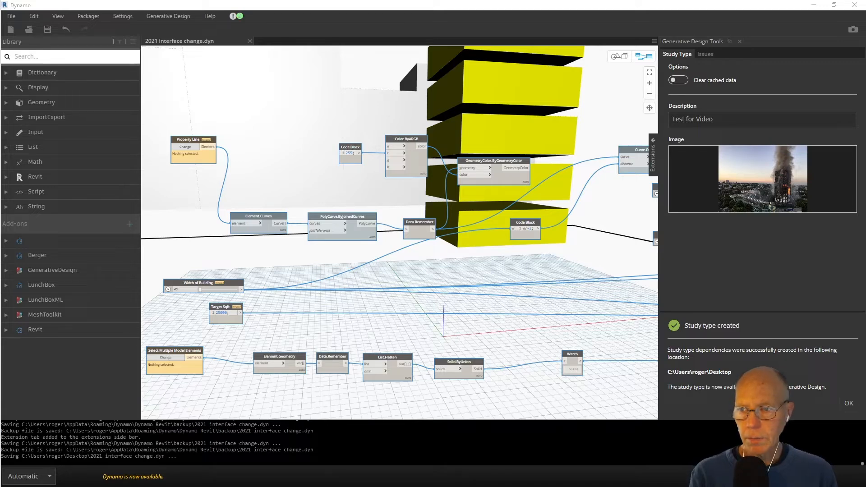
drag(865, 180, 602, 61)
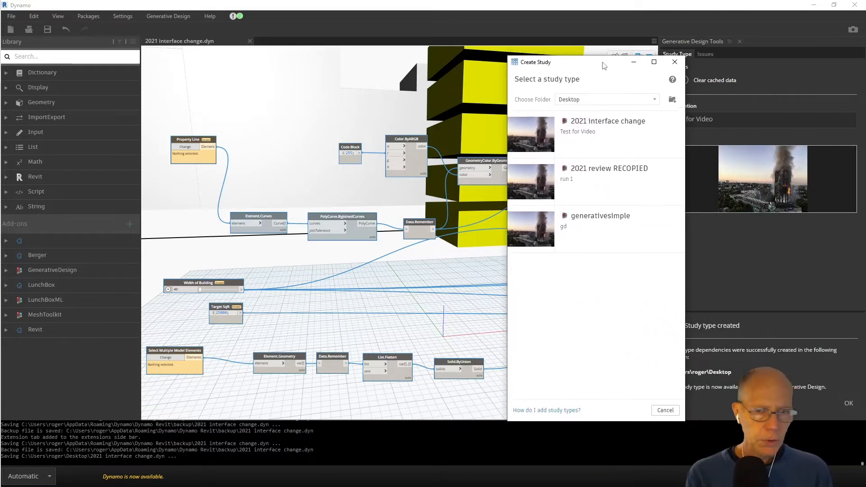
click(588, 100)
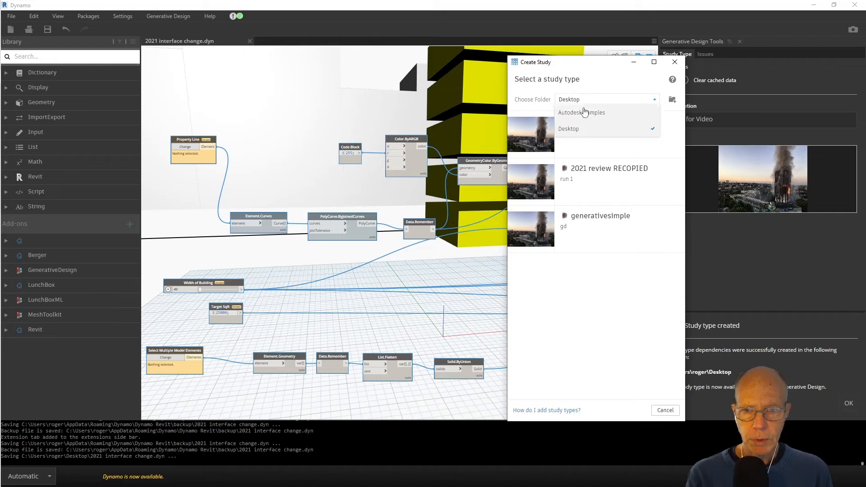
click(582, 114)
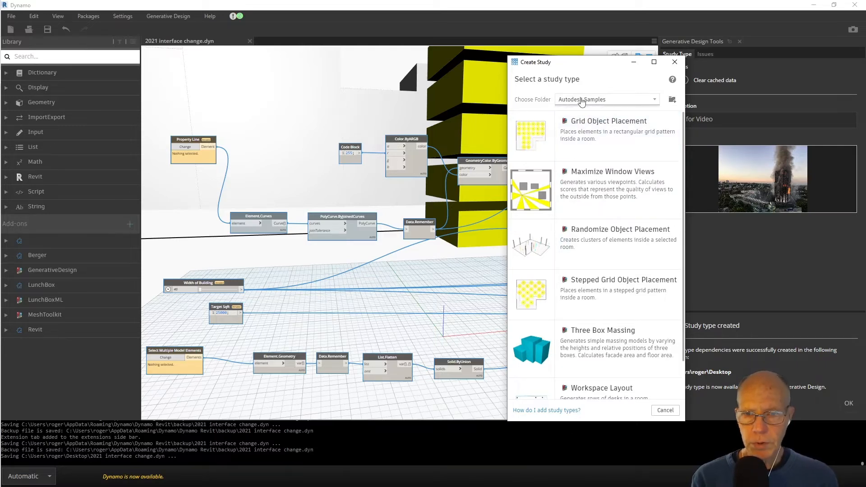
Remove the Desktop path from the managed study type folders and check the remaining folder choices.
click(671, 100)
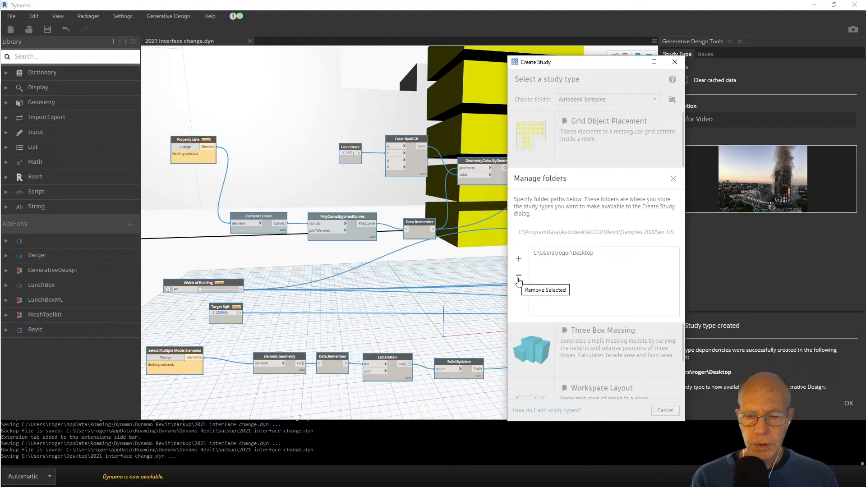
click(540, 255)
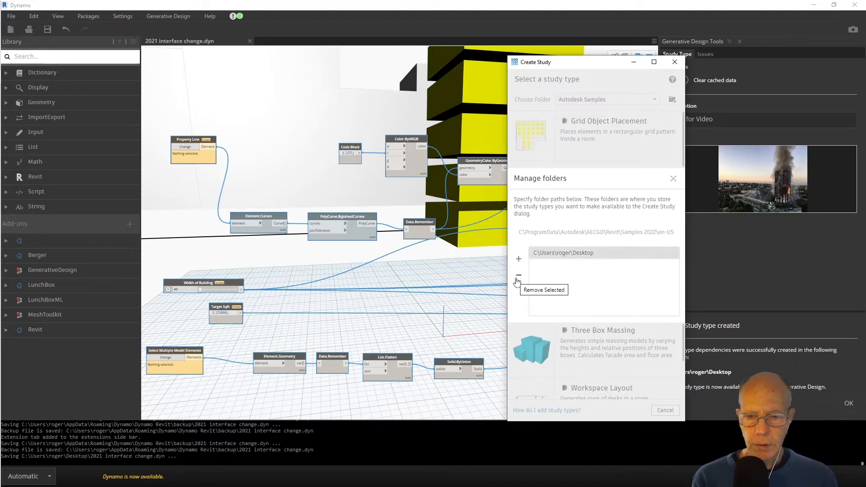
click(518, 278)
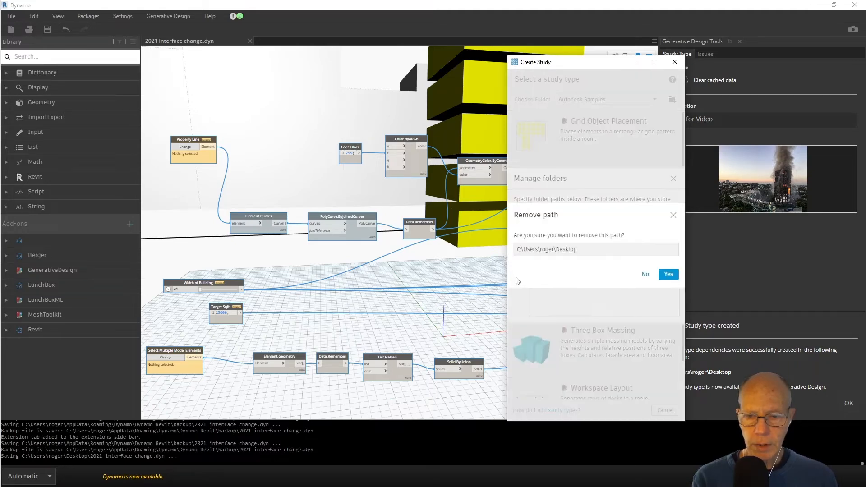
click(666, 276)
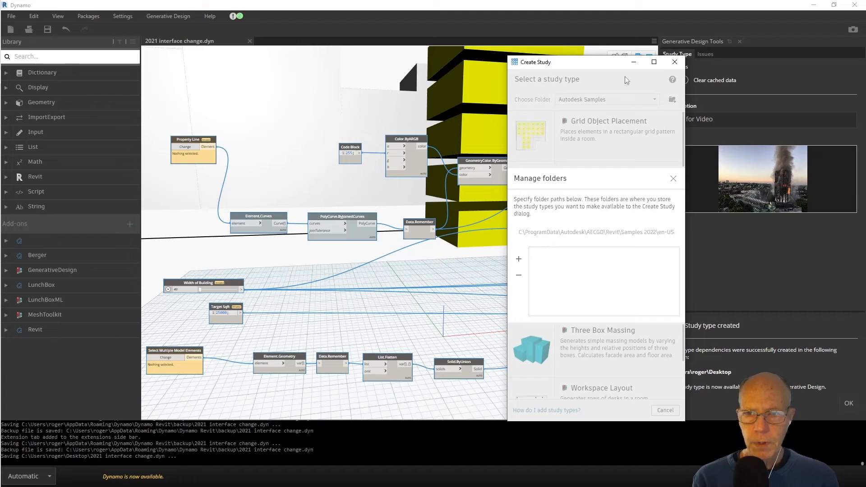
click(673, 179)
click(587, 101)
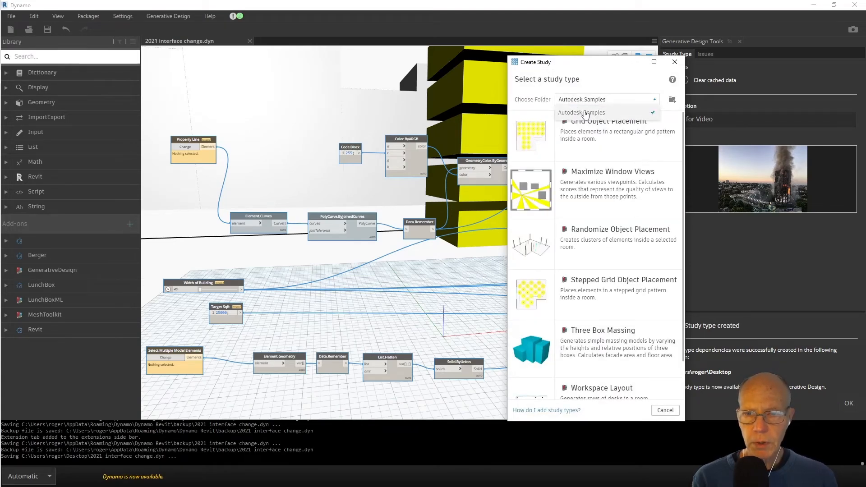
Add the Desktop's 2021 interface change.Dependencies folder to the managed study type folders.
click(672, 99)
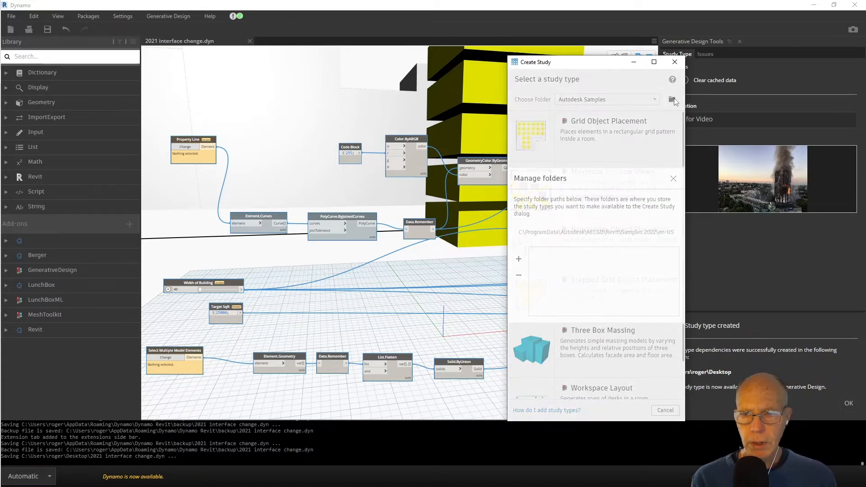
click(517, 261)
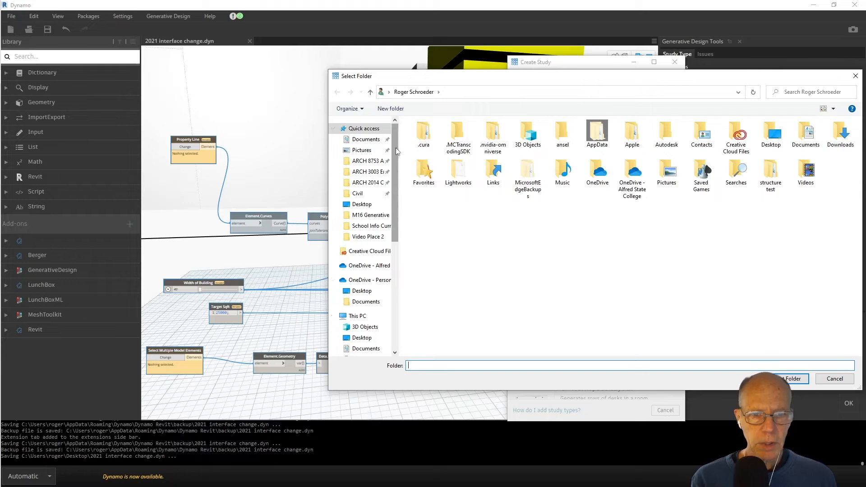
scroll(396, 151, down, 3)
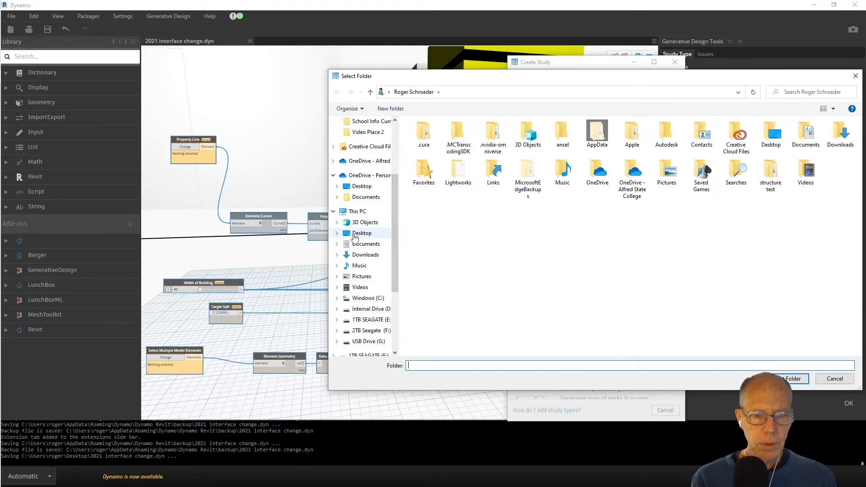
click(354, 237)
click(439, 135)
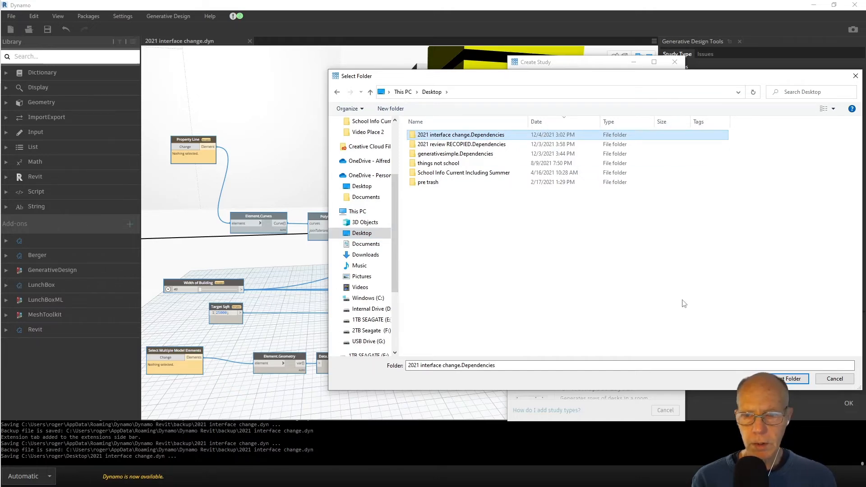
click(799, 378)
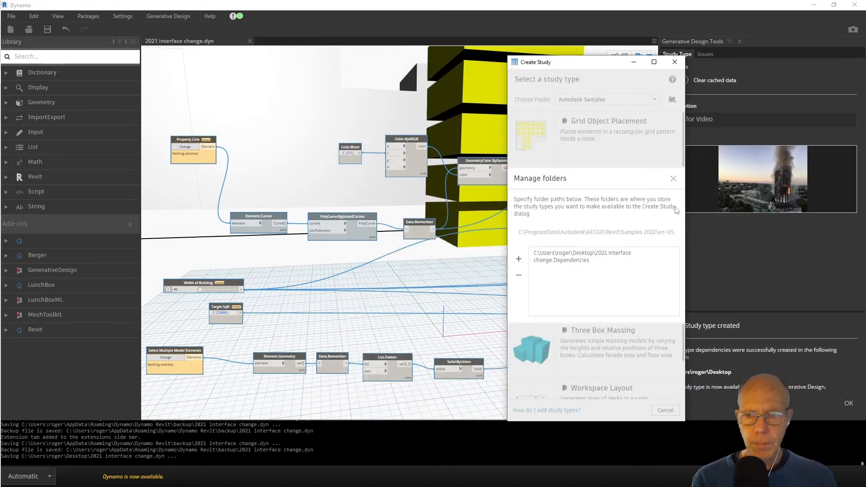
click(673, 179)
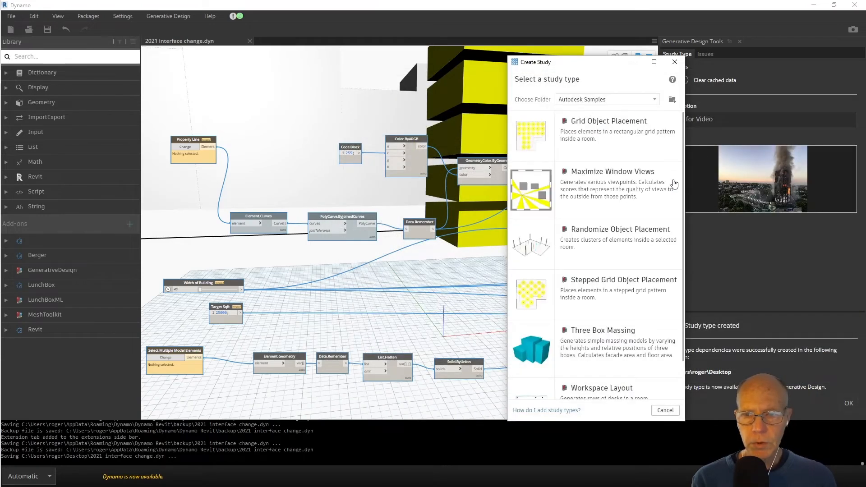
Check the 2021 interface change.Dependencies folder for study types and remove its path from the managed study type folders.
click(576, 101)
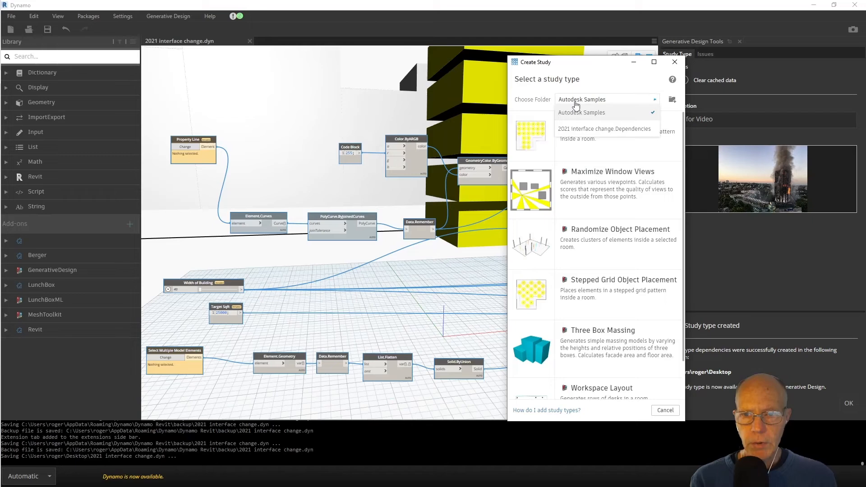
click(582, 130)
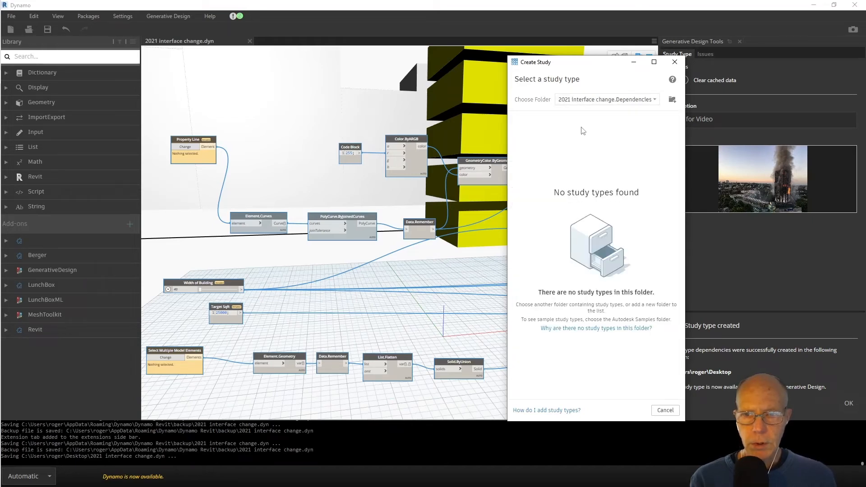
click(672, 100)
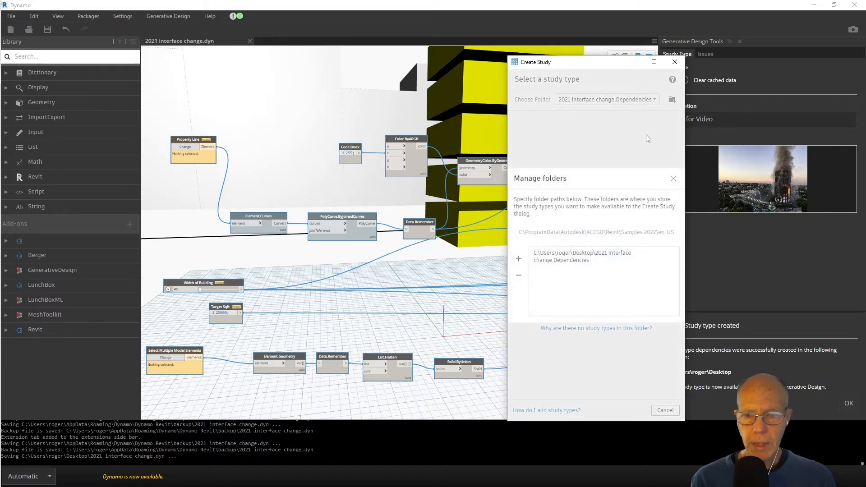
click(622, 254)
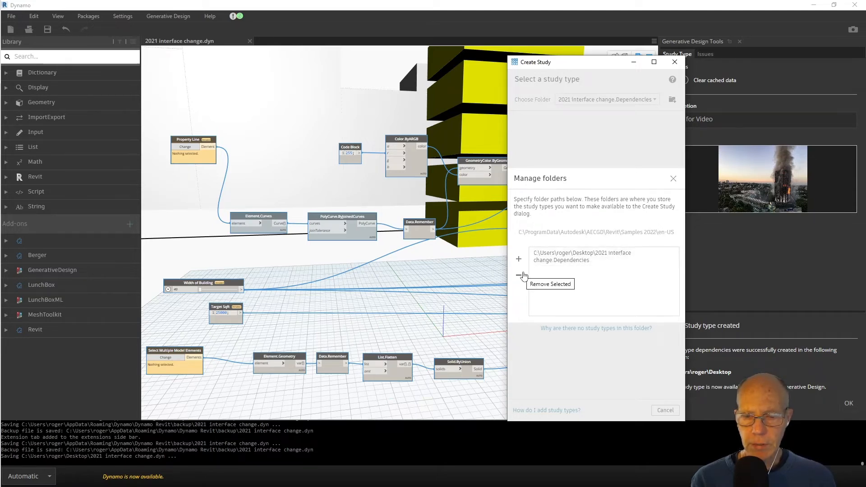
click(536, 264)
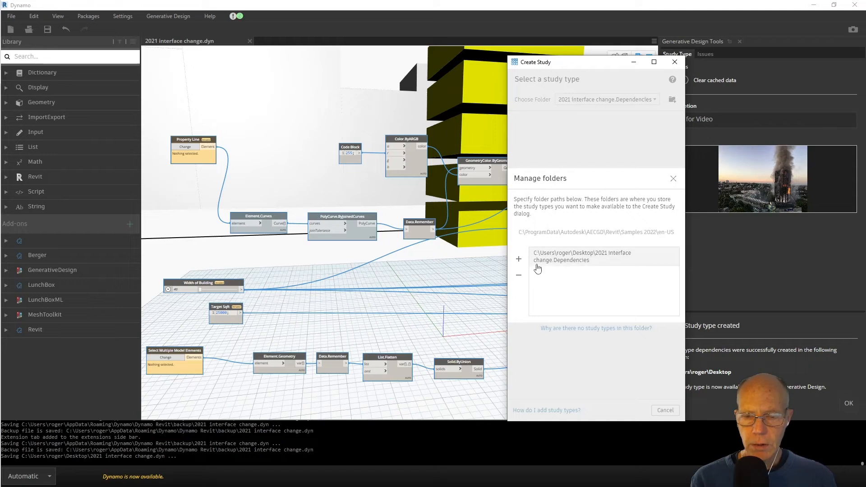
click(518, 278)
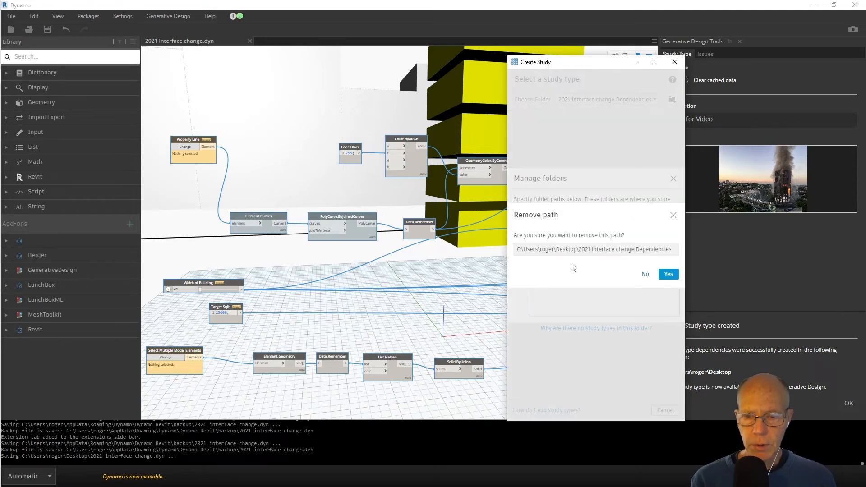
click(665, 274)
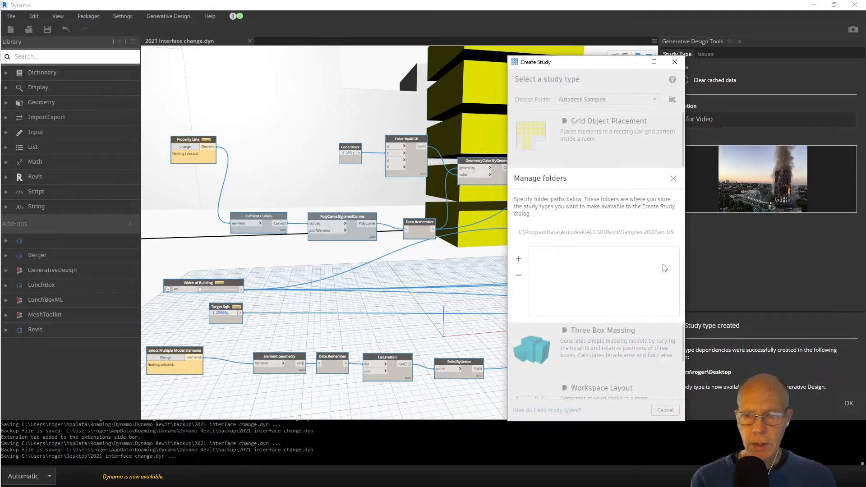
Add the Desktop folder itself to the managed study type folders.
click(520, 260)
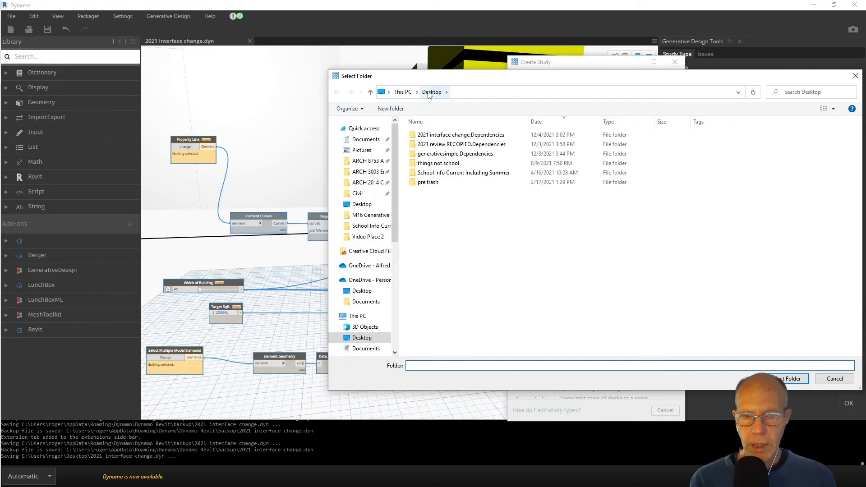
click(795, 381)
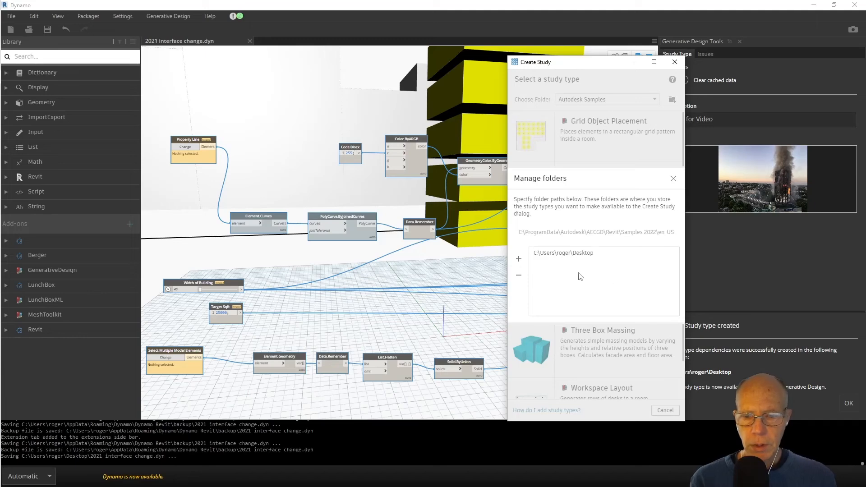
click(673, 178)
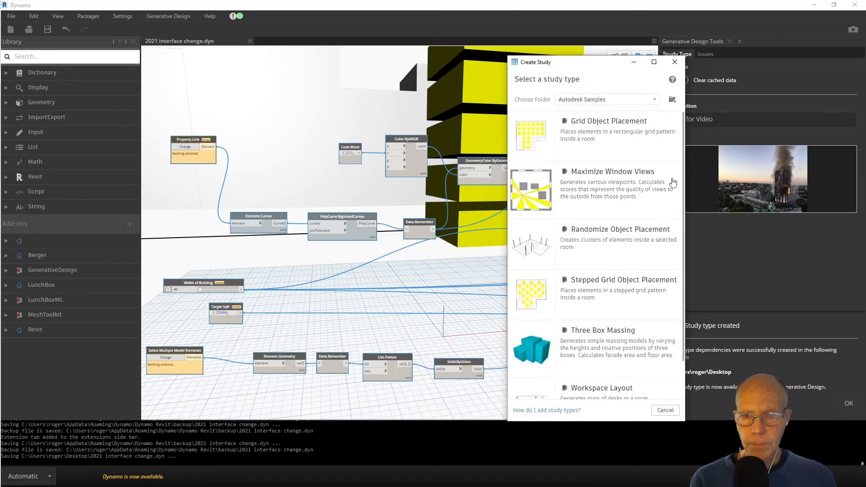
Switch the study type folder to Desktop and choose the 2021 interface change study type.
click(566, 103)
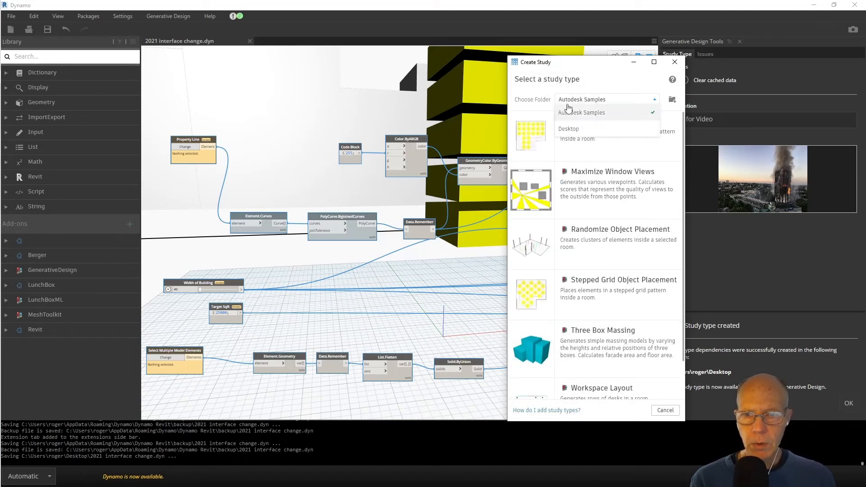
click(573, 130)
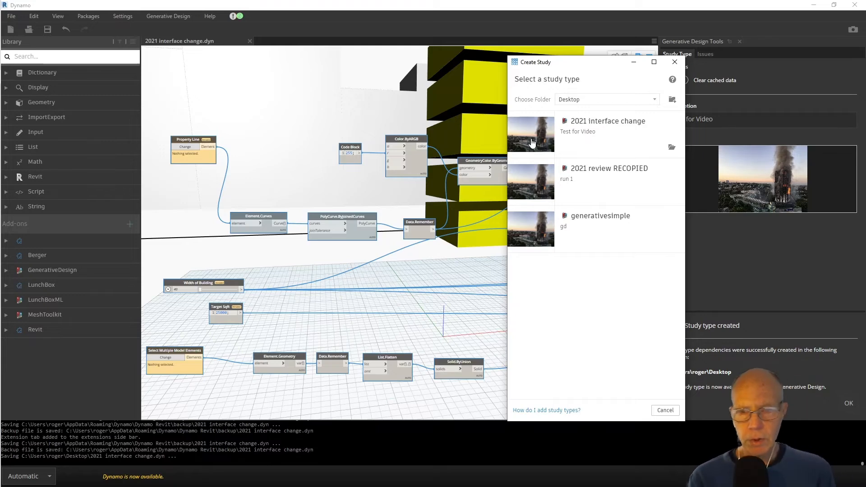
click(577, 125)
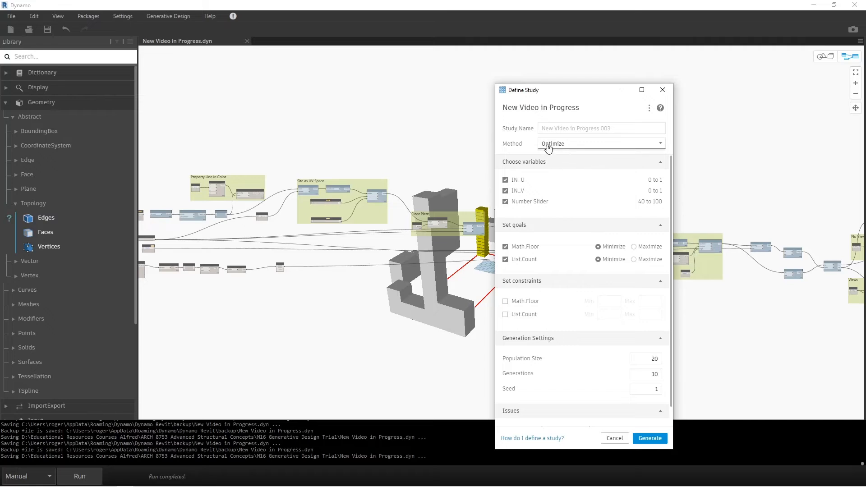
Set the New Video in Progress study's method to Randomize and generate the study.
click(580, 144)
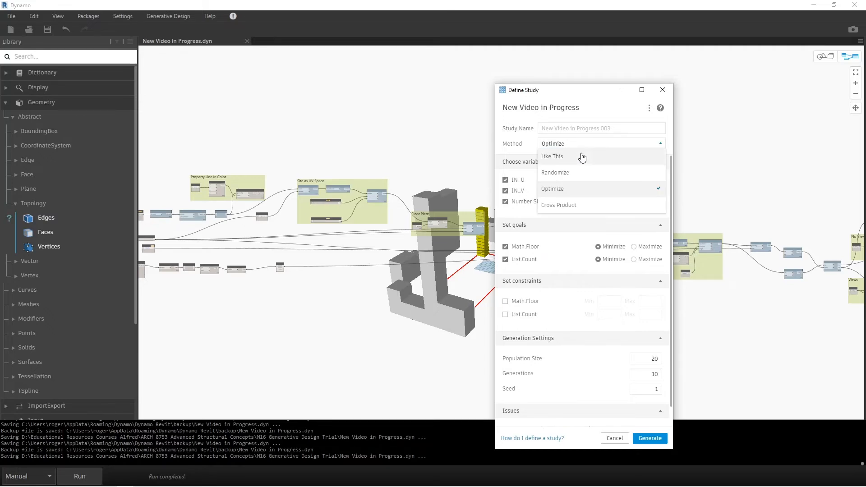
click(571, 176)
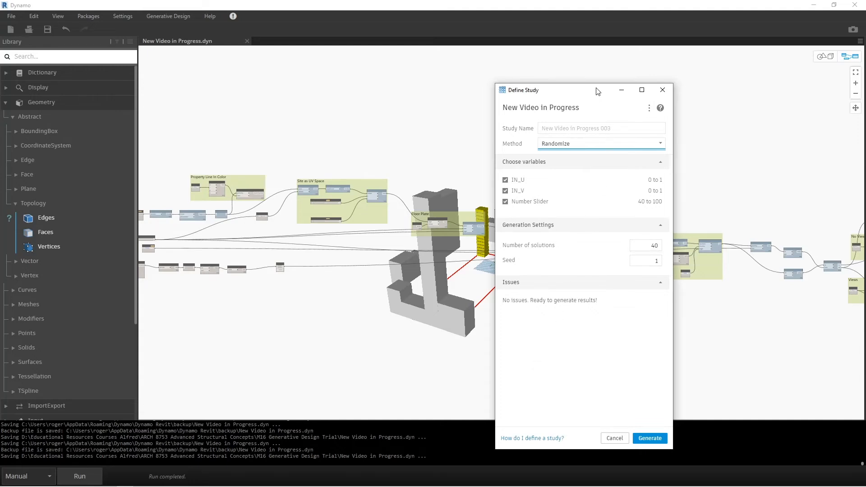
drag(597, 91, 651, 83)
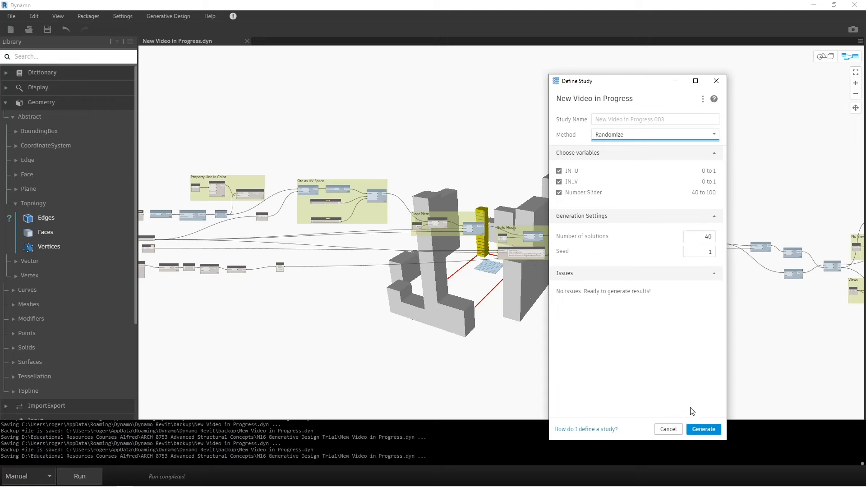
click(704, 429)
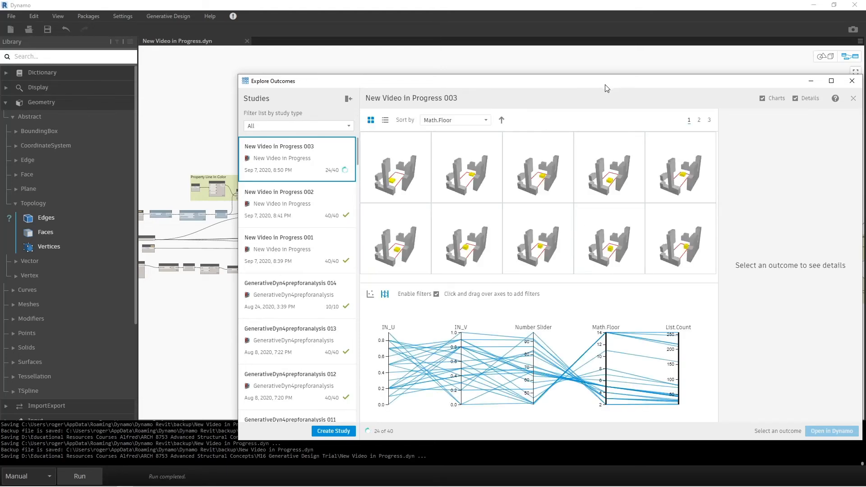
Sort the New Video in Progress 003 outcomes by List.Count in descending order.
drag(634, 86, 546, 75)
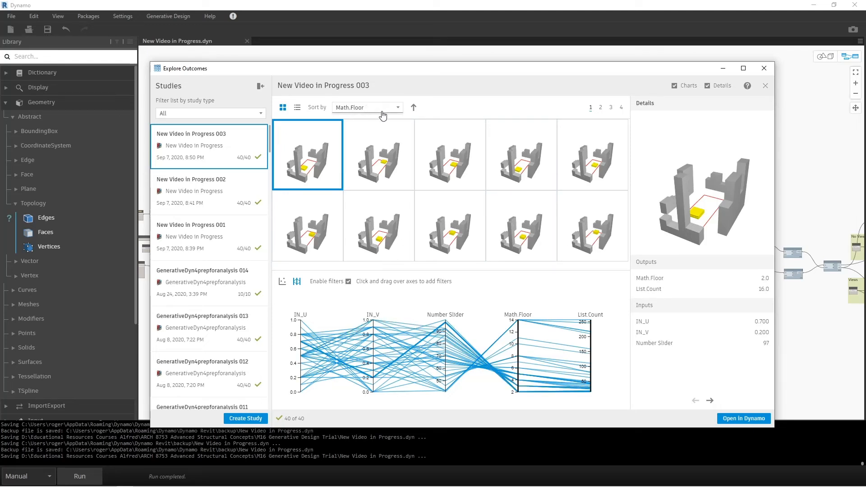
click(397, 108)
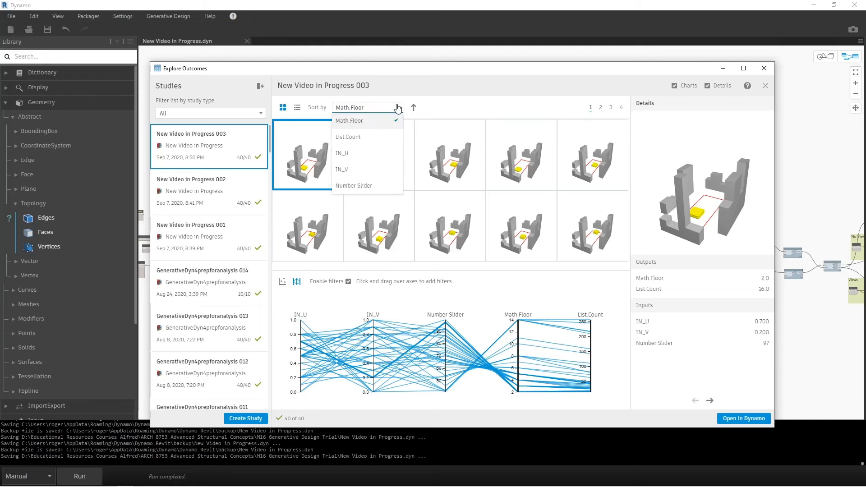
click(395, 142)
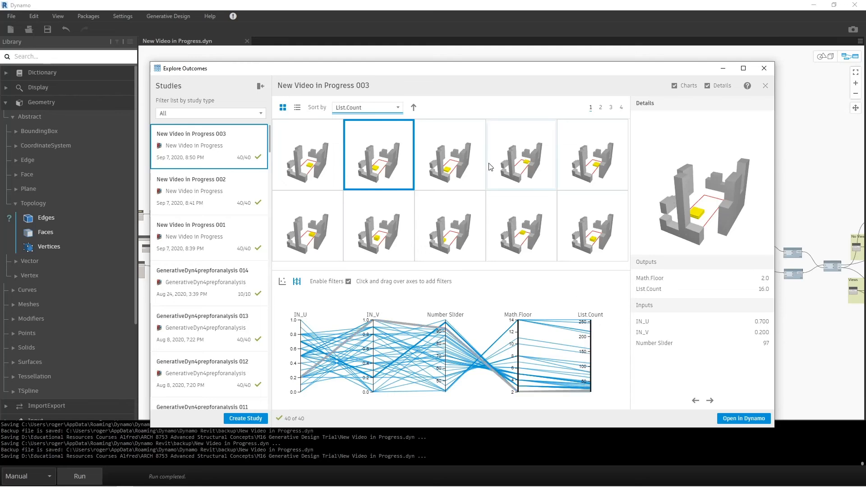
click(414, 109)
click(414, 108)
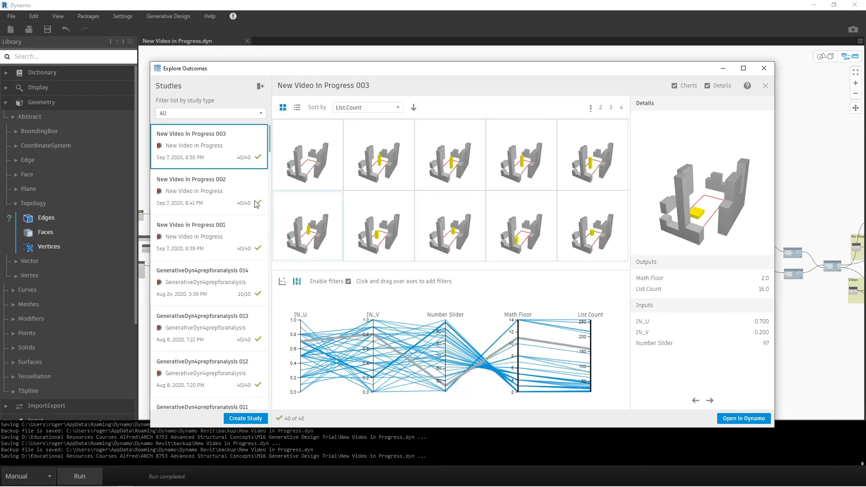
Examine the details of the outcome with the highest List.Count and browse the second and third pages of outcomes.
click(316, 169)
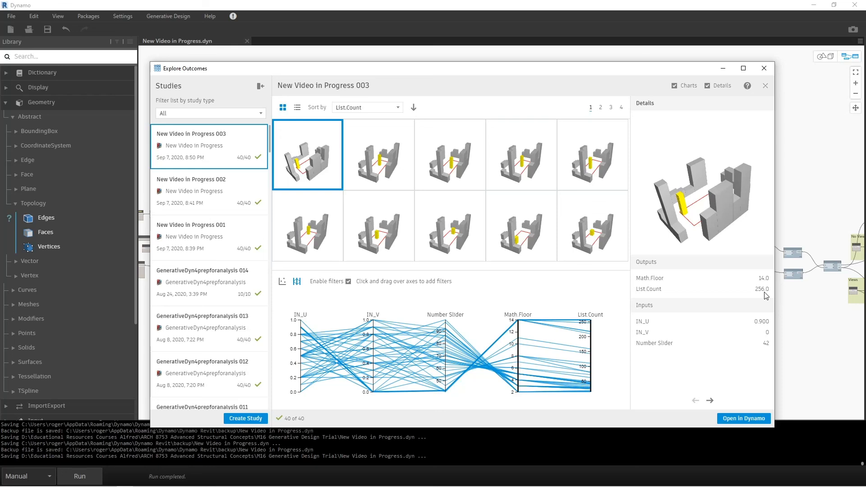
click(600, 108)
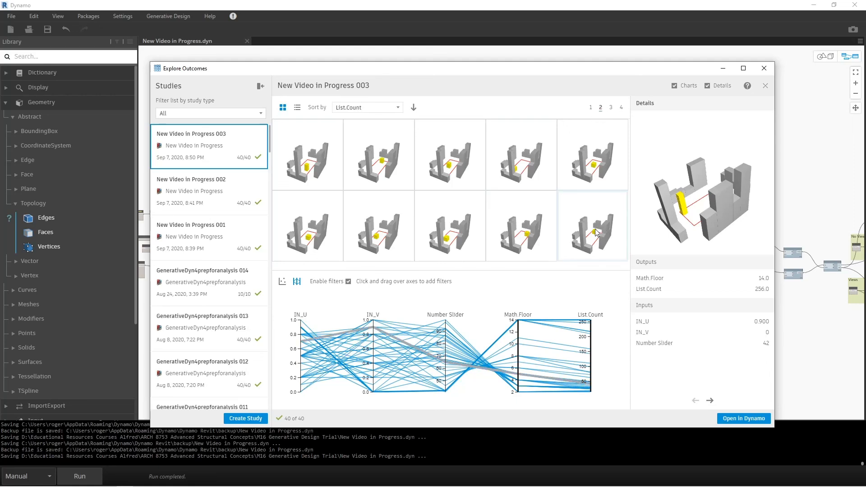
click(611, 108)
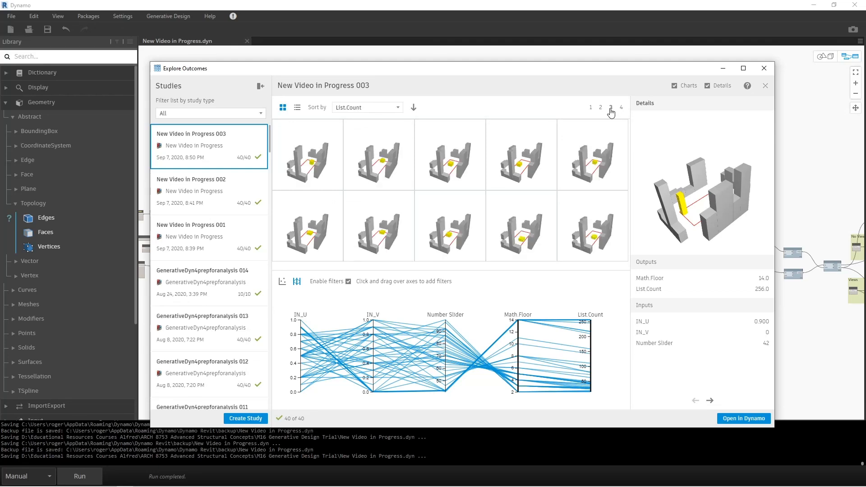